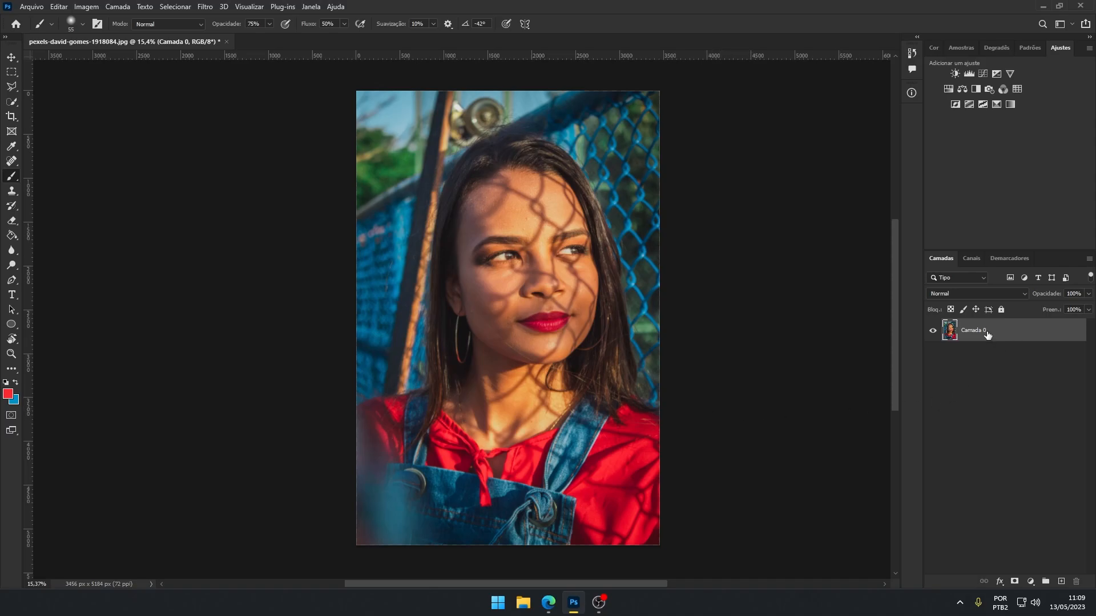
Step: Duplicate the Camada 0 layer and open a Color Range selection on the copy with the selection preview set to Nenhum
key(ctrl+j)
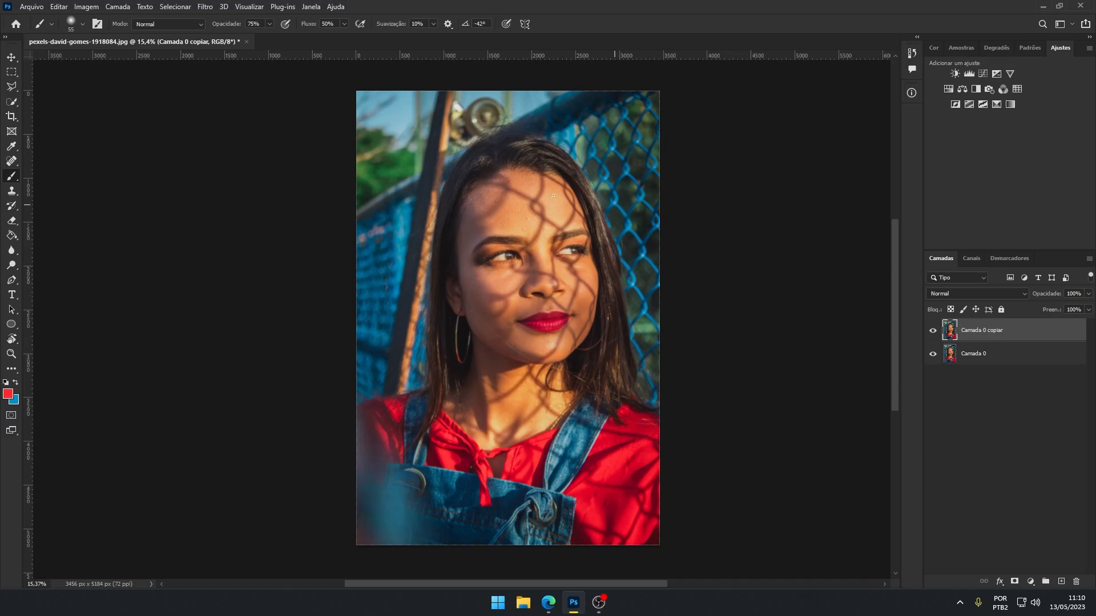
click(175, 6)
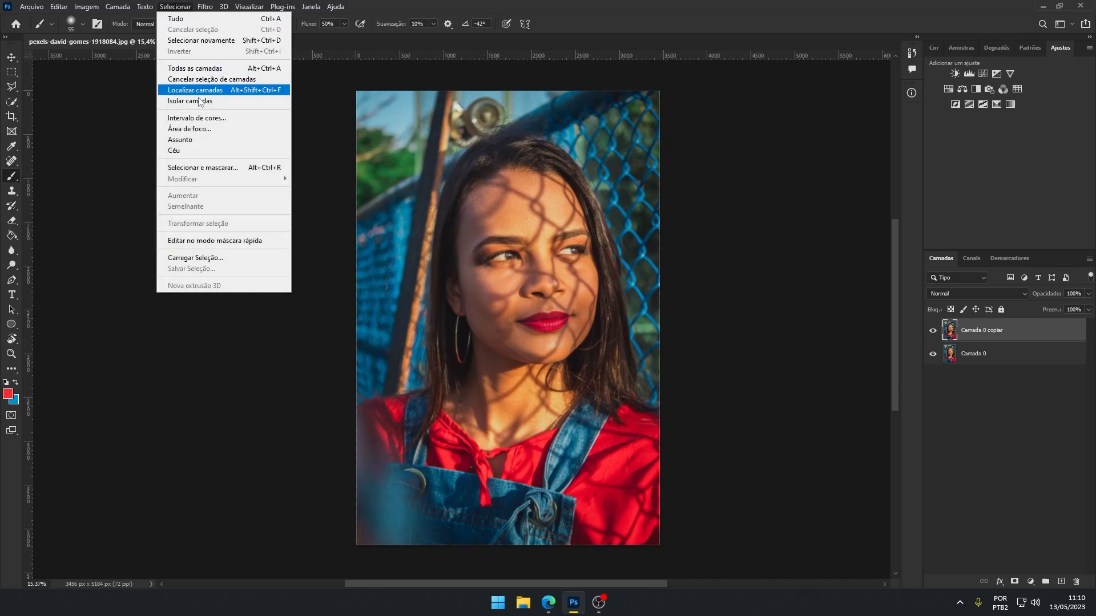
click(197, 118)
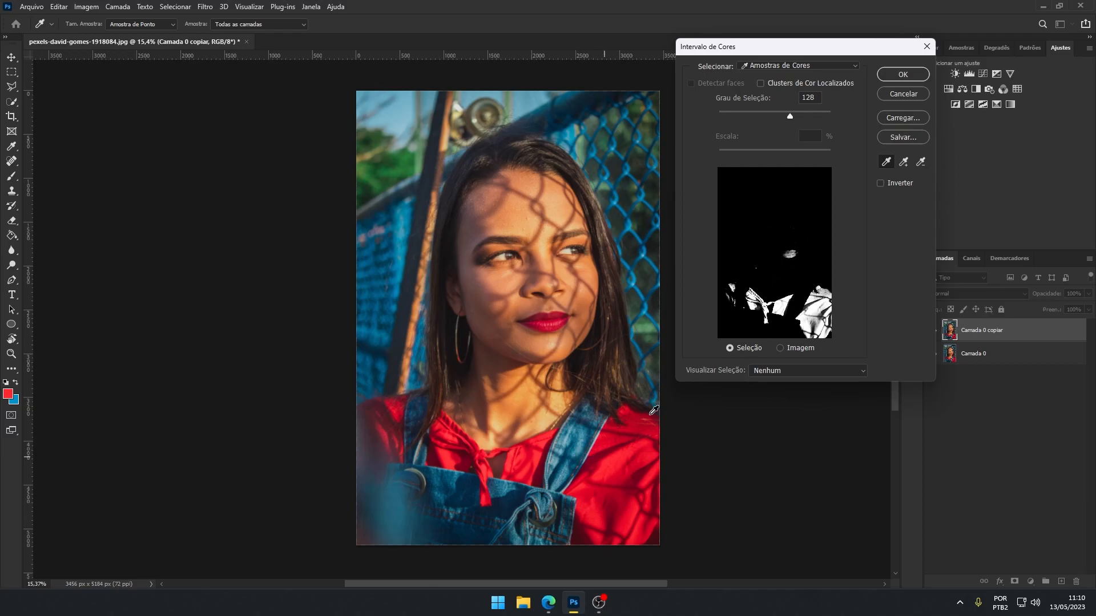
drag(728, 47, 747, 42)
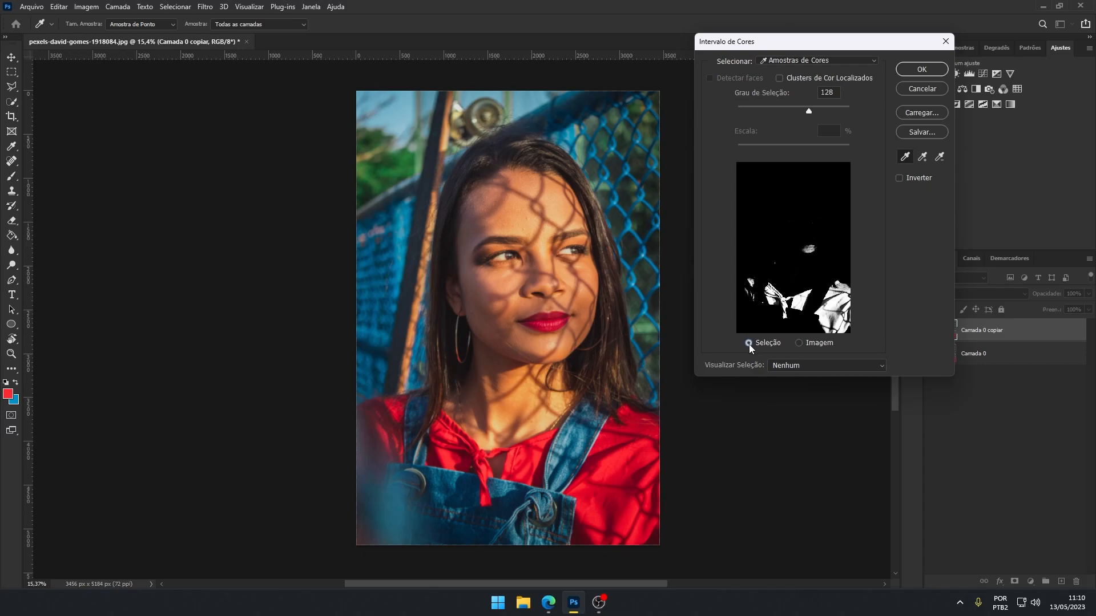
click(786, 365)
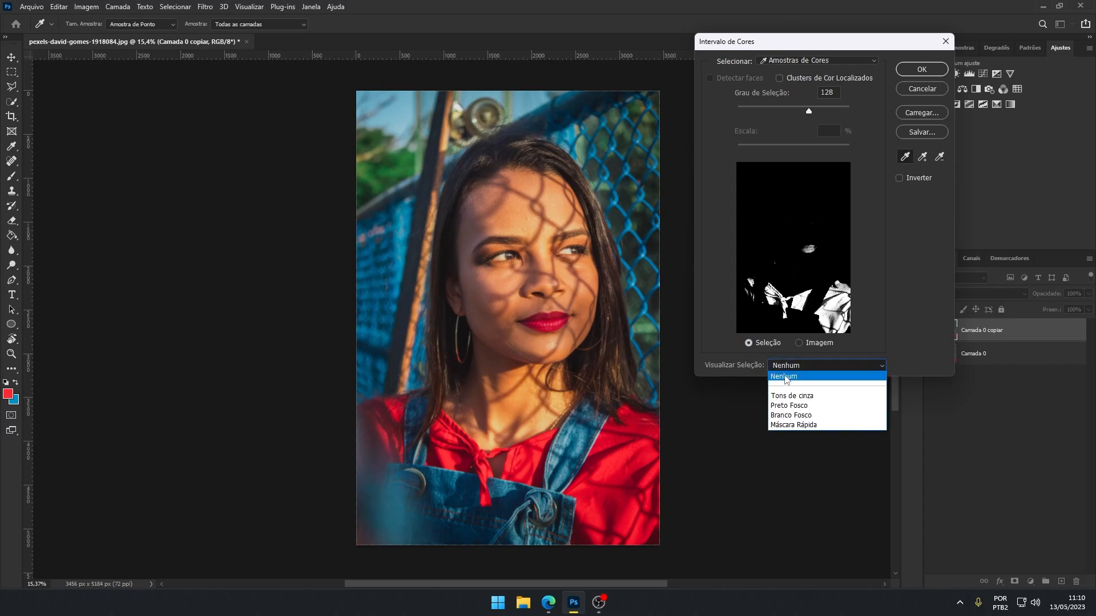
click(784, 376)
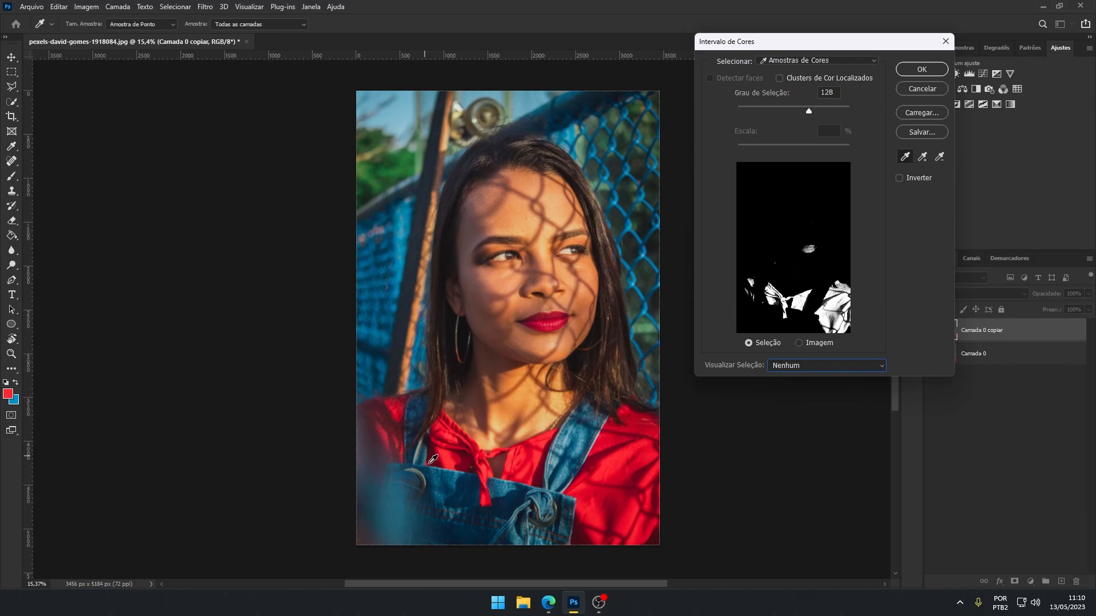
Step: Sample the denim and blouse tones in the photo, ending on the blouse's bright red as the colour to select
click(463, 482)
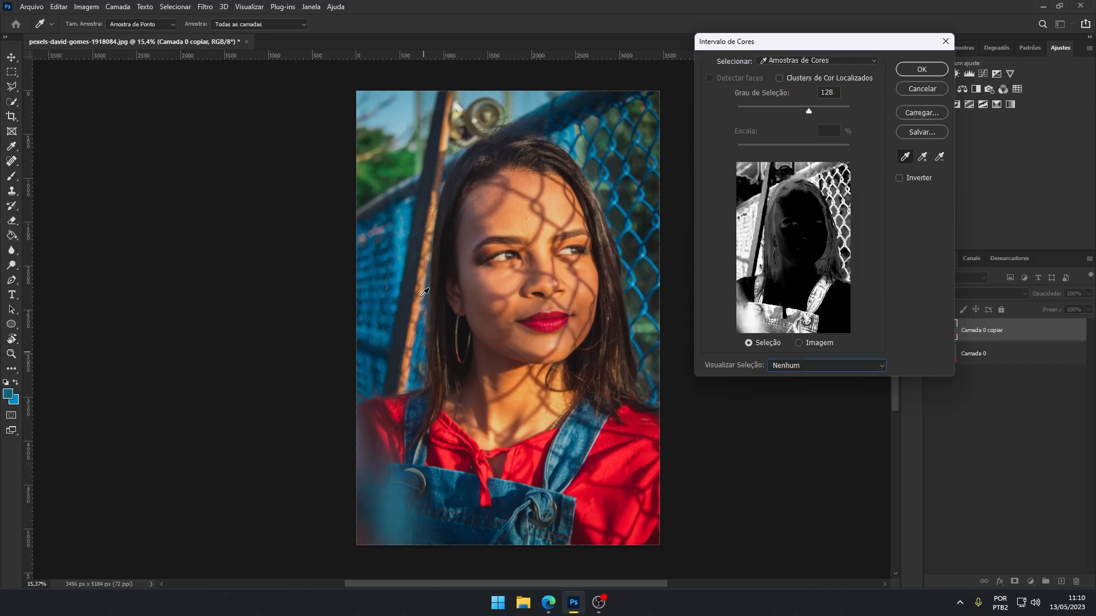
click(451, 479)
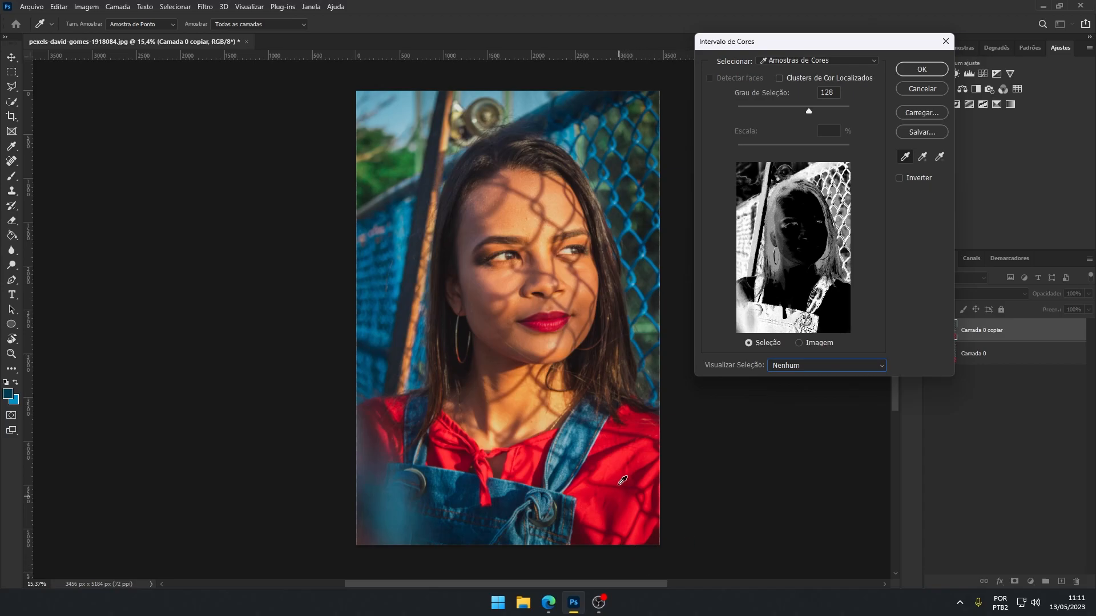
click(619, 452)
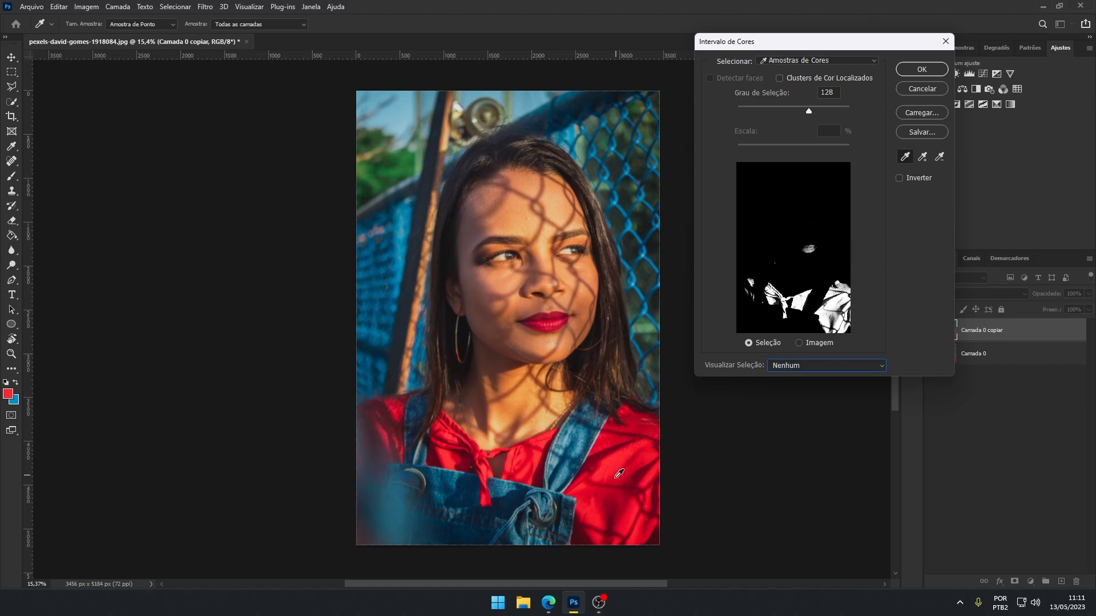
click(600, 454)
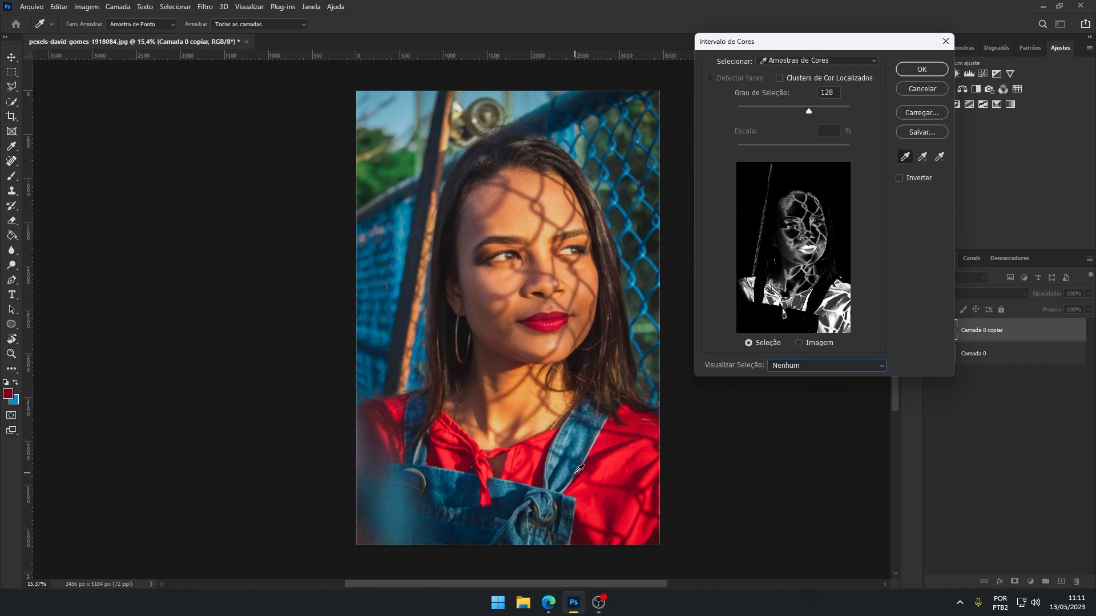
click(621, 457)
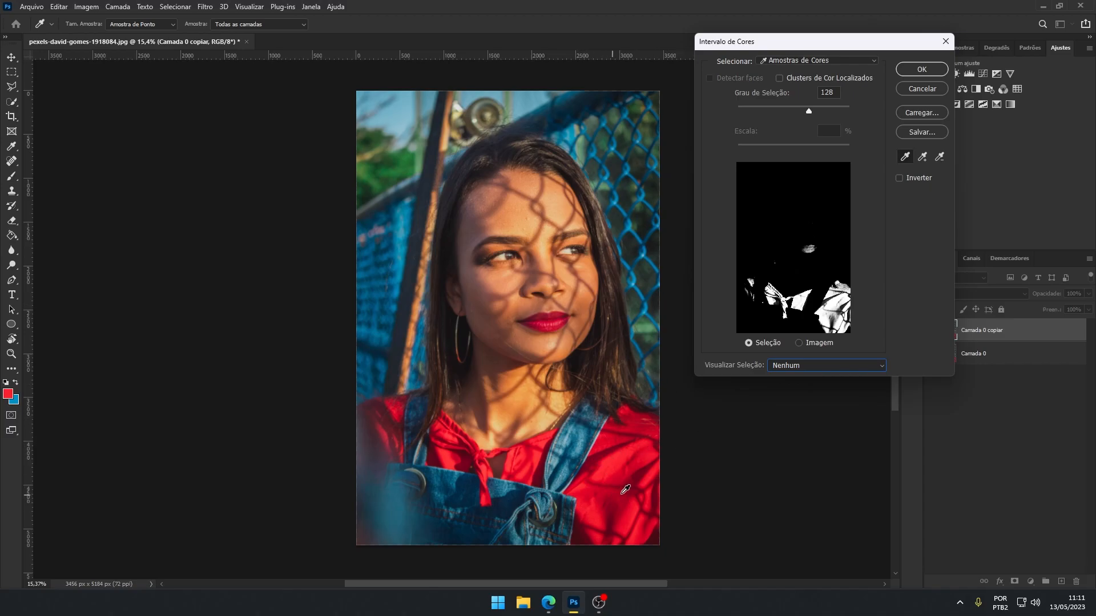
Step: Set the colour range fuzziness to 130 and apply the selection of the red tones
drag(811, 113, 747, 111)
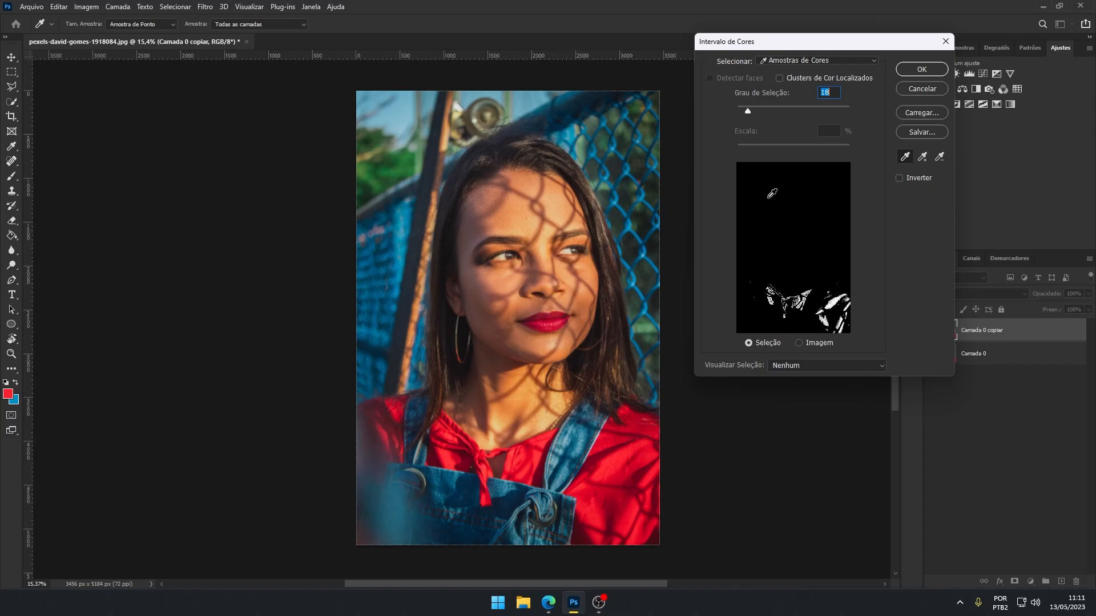
drag(749, 115, 840, 113)
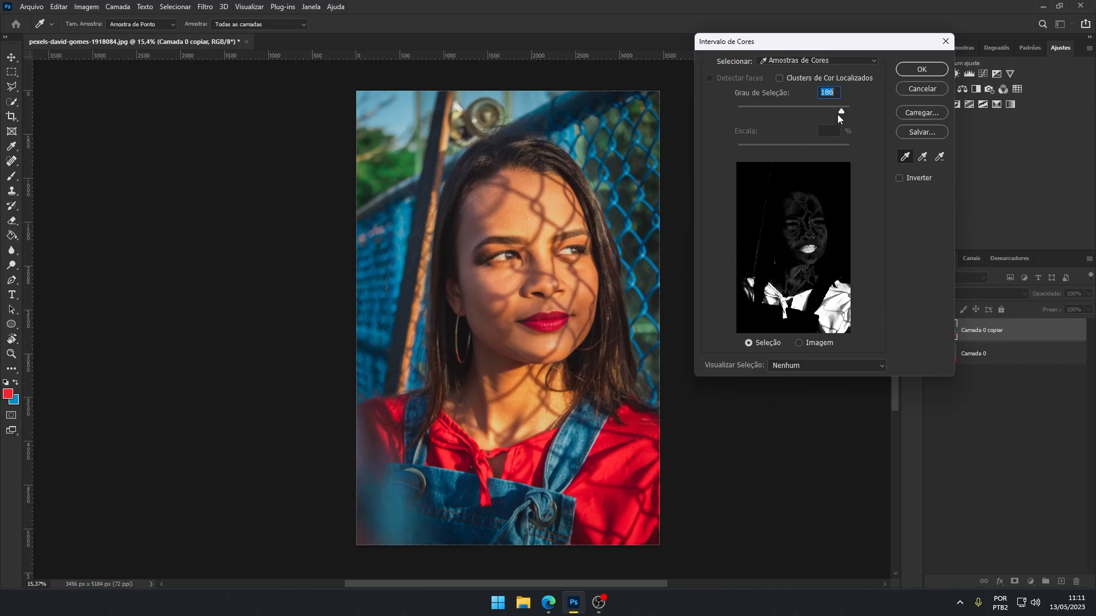
drag(823, 115, 812, 119)
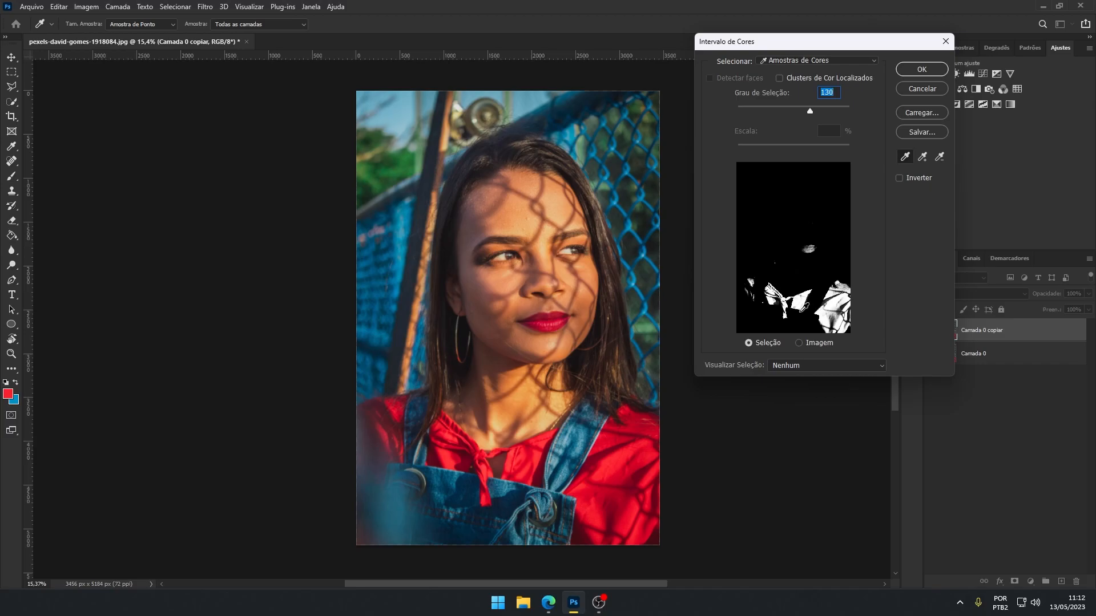
click(912, 68)
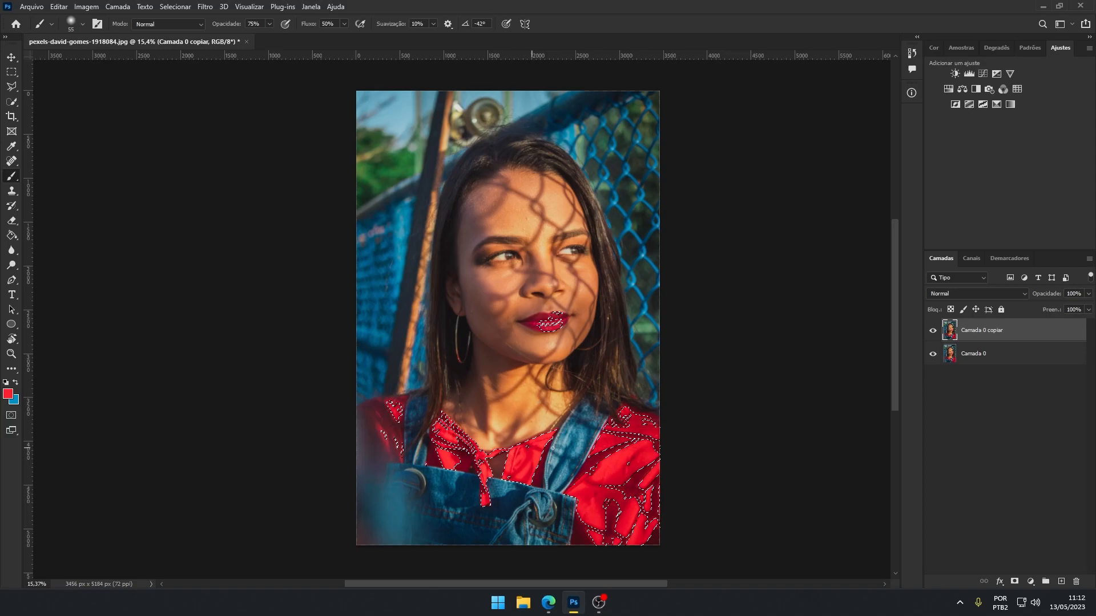
Step: Mask the copied layer with the red selection and check the isolated areas by temporarily hiding Camada 0
click(1013, 581)
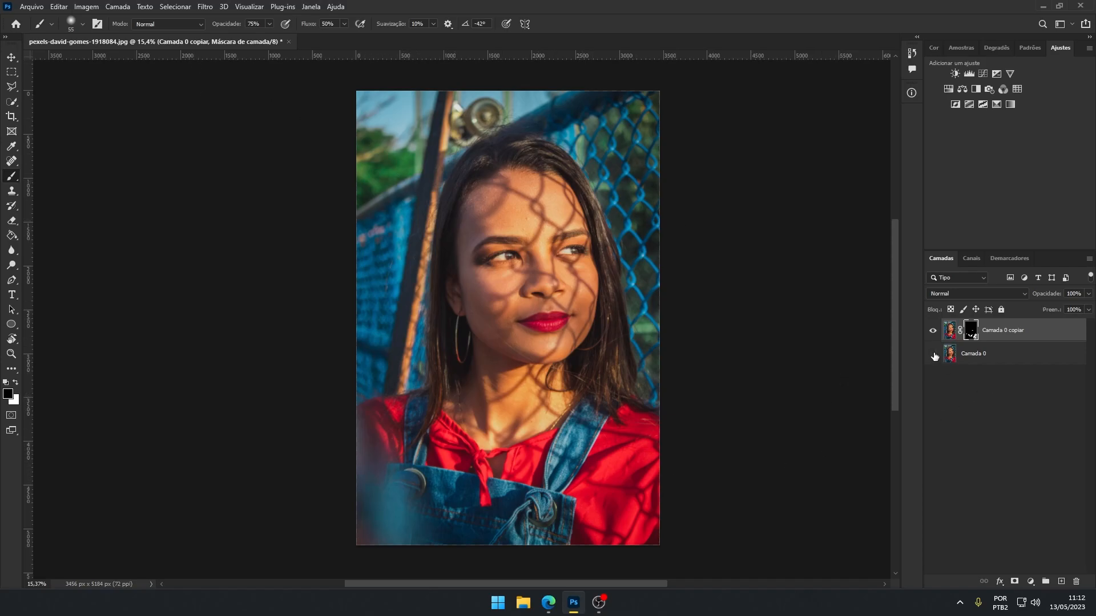
click(933, 354)
click(933, 353)
click(933, 354)
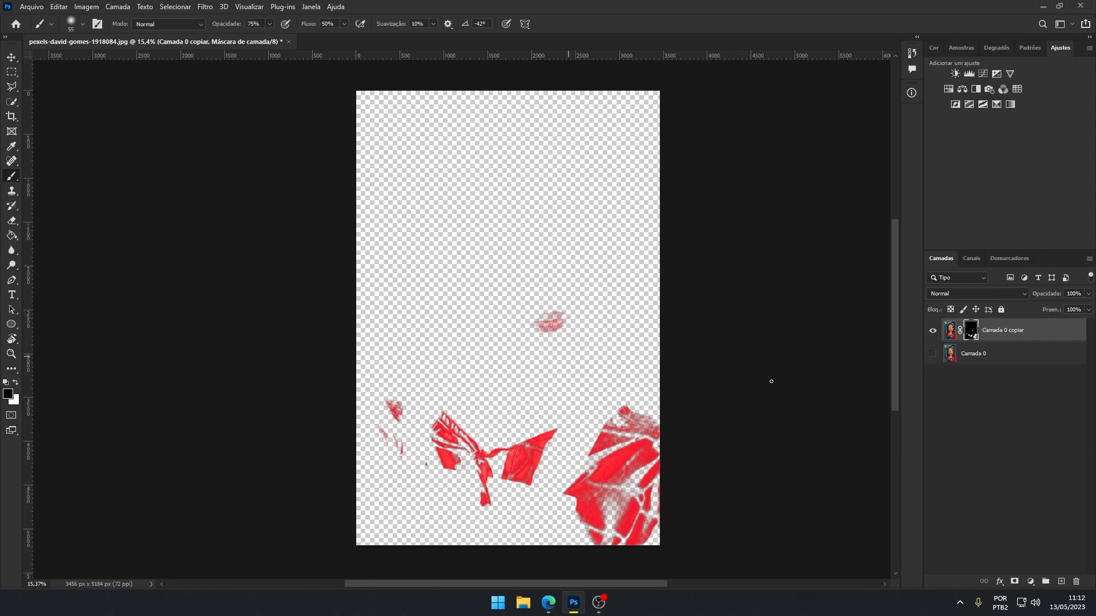
click(933, 354)
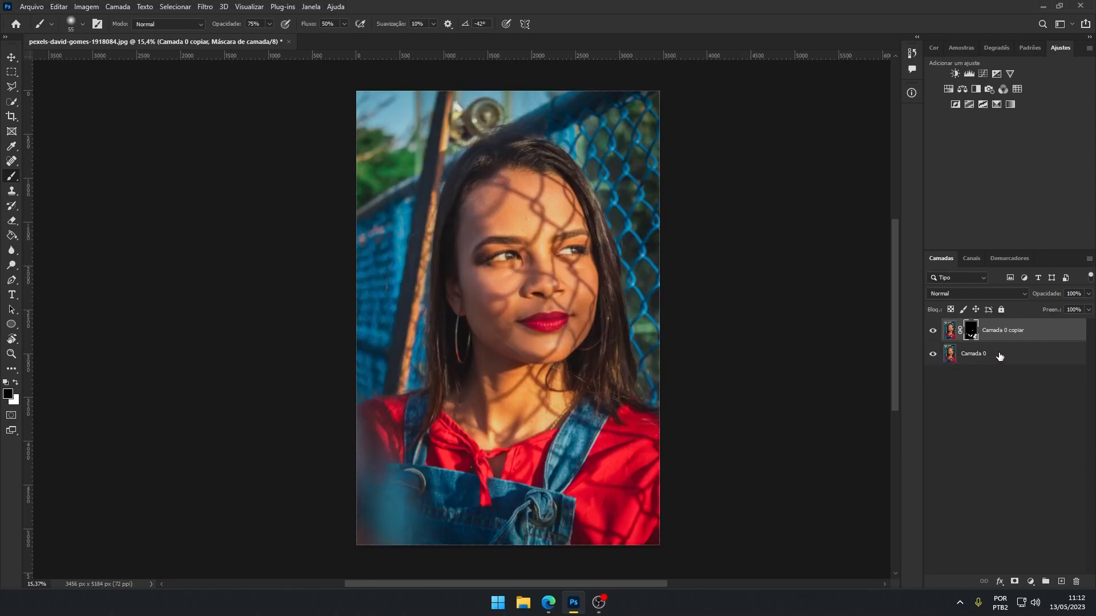
Step: Add a Vibratilidade adjustment layer above Camada 0, setting vibrance to -100 and strongly reducing saturation
click(1000, 356)
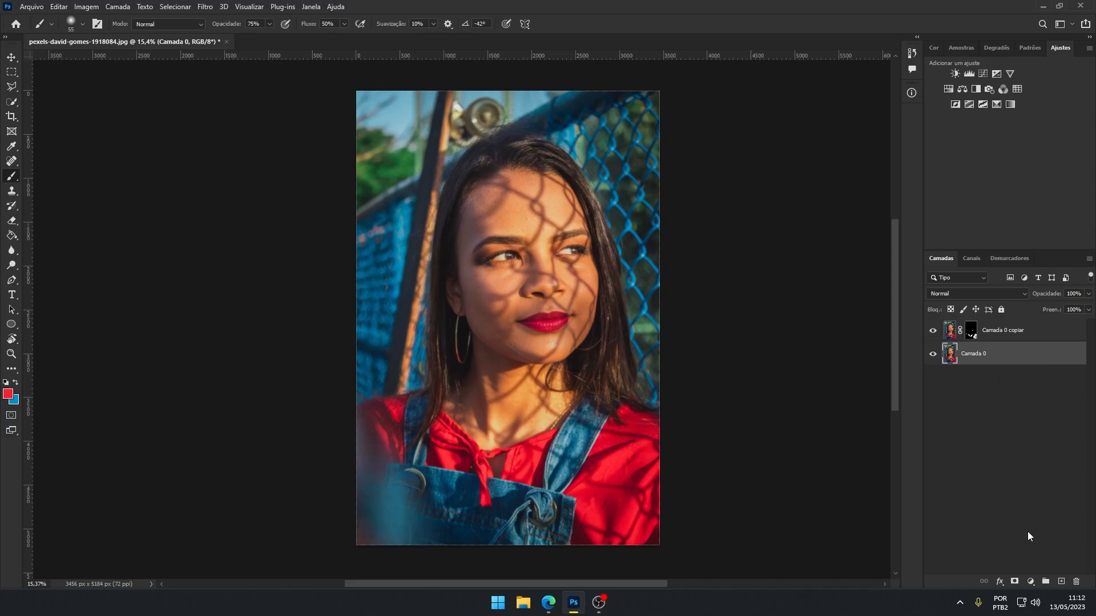
click(1030, 583)
click(1030, 586)
click(1030, 583)
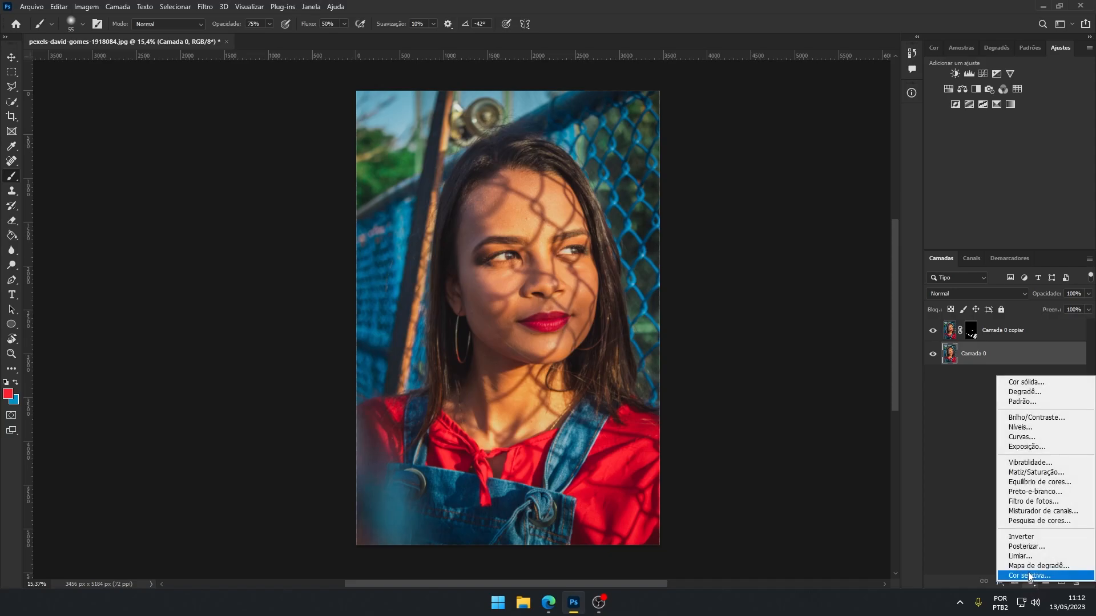
click(1009, 463)
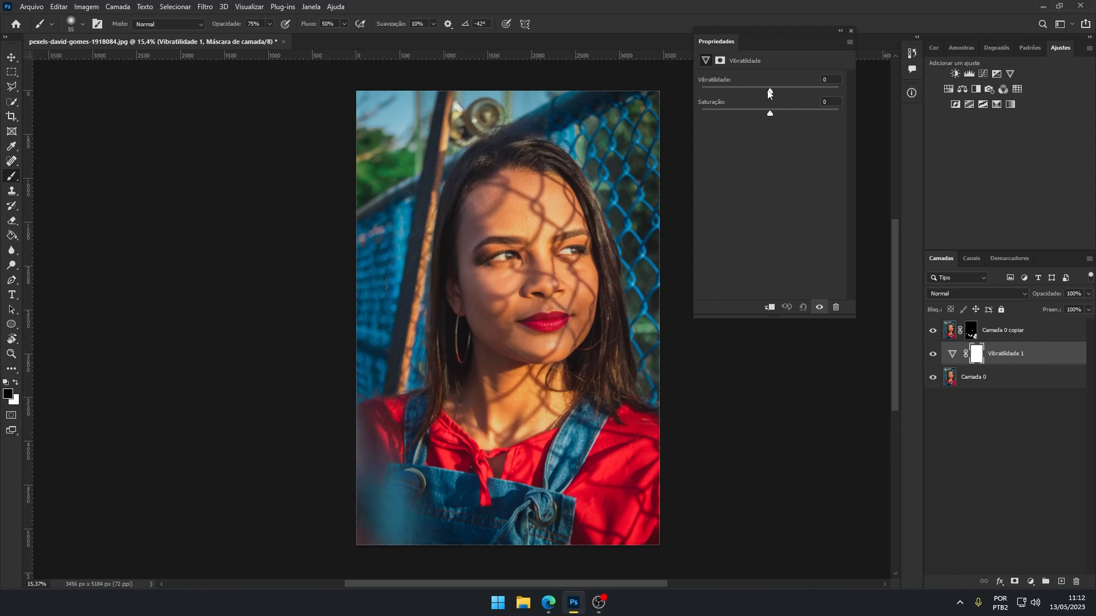
mouse_move(771, 92)
mouse_down()
mouse_move(678, 94)
mouse_move(715, 93)
mouse_move(687, 93)
mouse_up()
drag(769, 108, 737, 116)
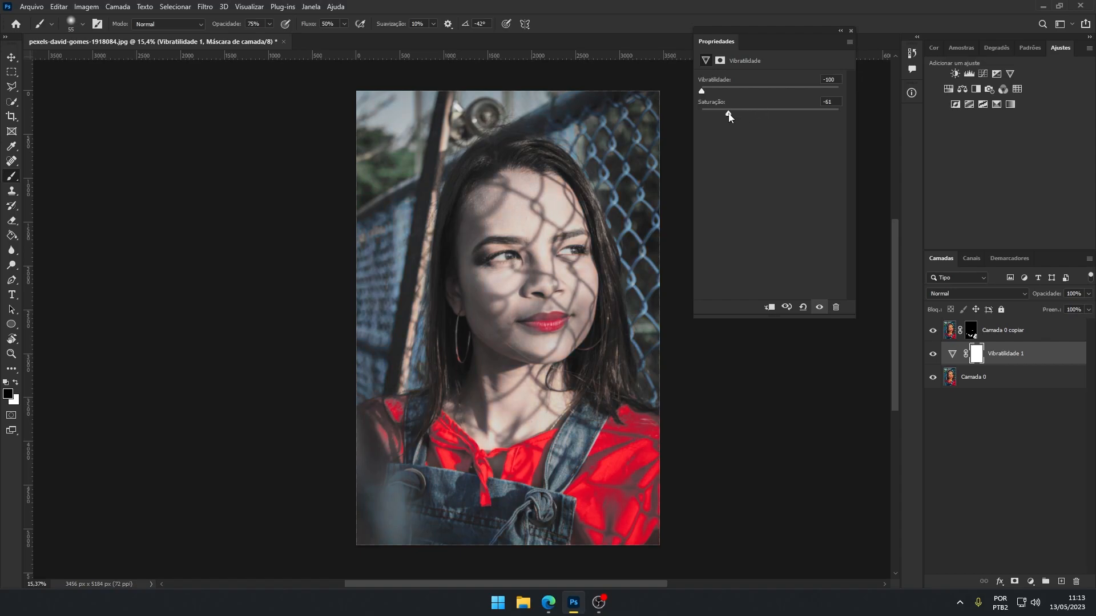
click(840, 32)
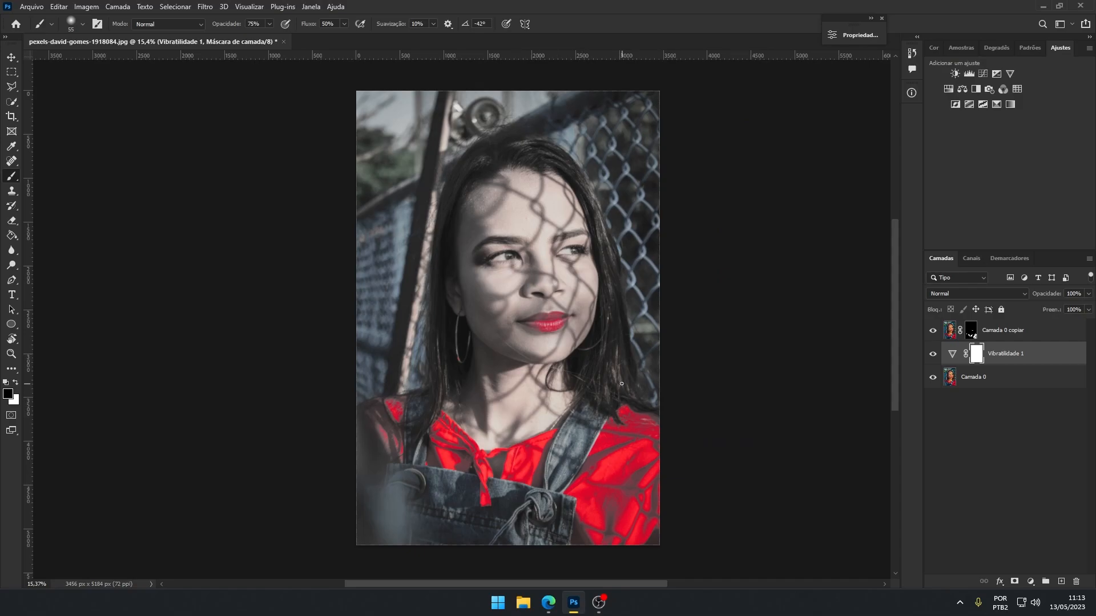
Step: Paint white over the lips on the Camada 0 copiar mask with a 47 px brush at 75% opacity and 50% flow
click(971, 332)
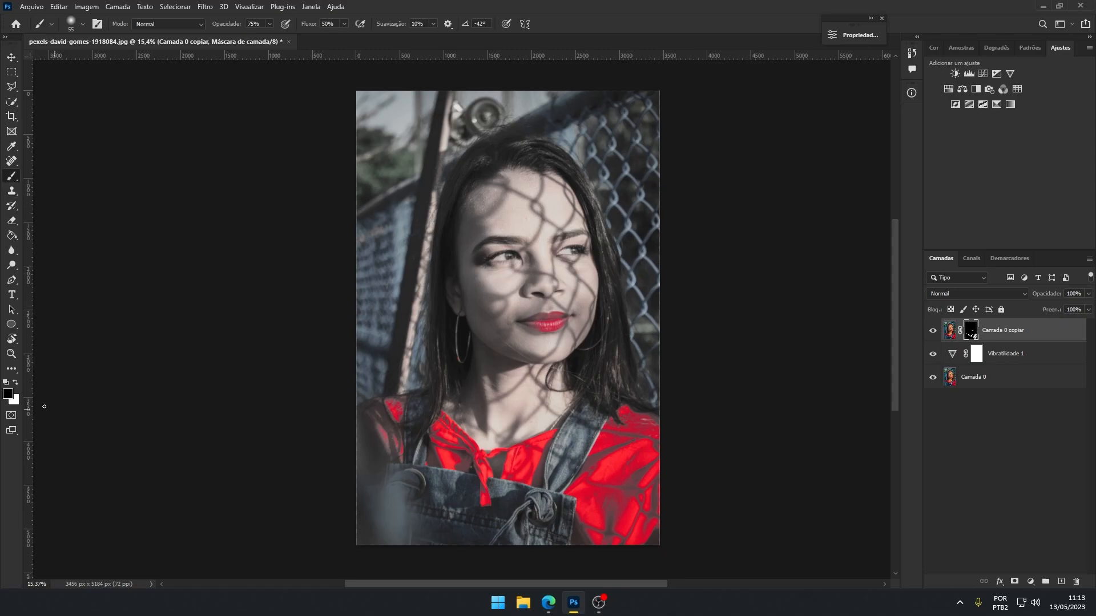
click(16, 384)
scroll(496, 308, up, 5)
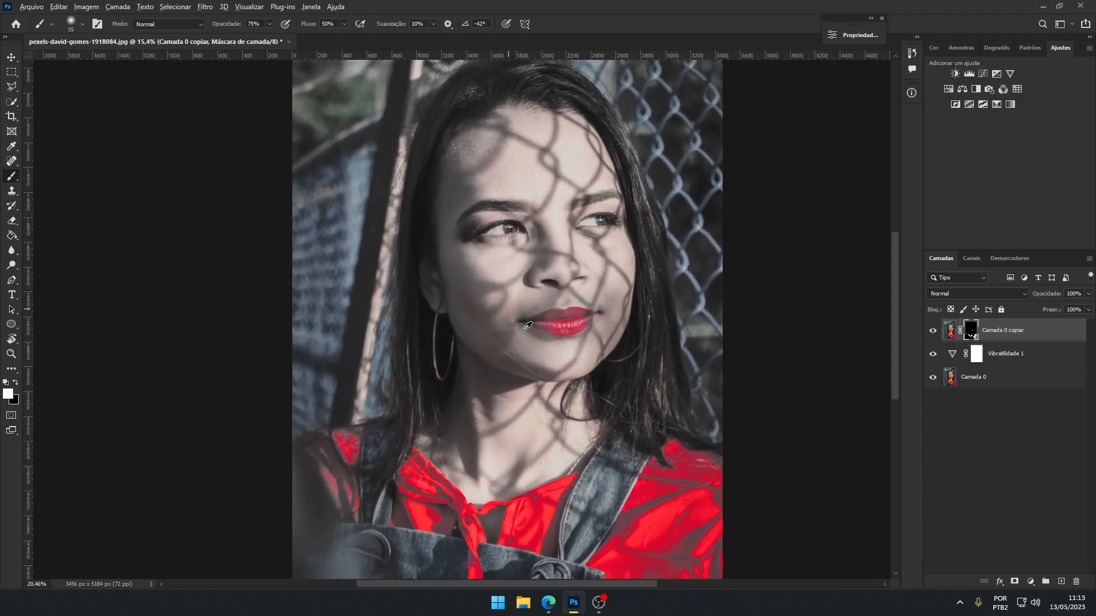
scroll(533, 331, up, 5)
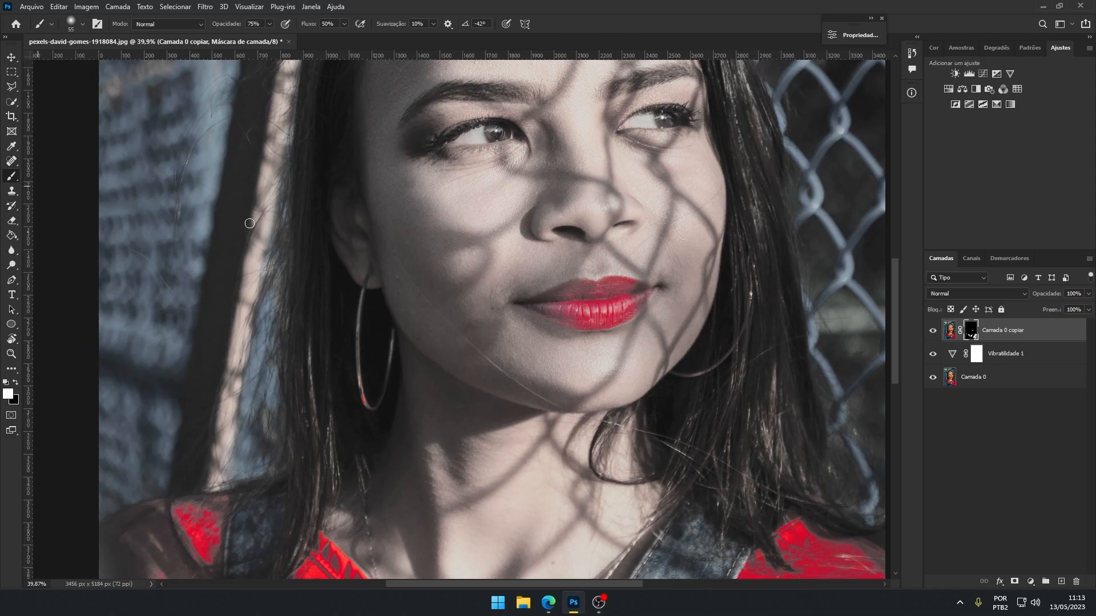
right_click(708, 326)
mouse_move(790, 358)
mouse_down()
mouse_move(805, 358)
mouse_move(785, 357)
mouse_move(789, 382)
mouse_up()
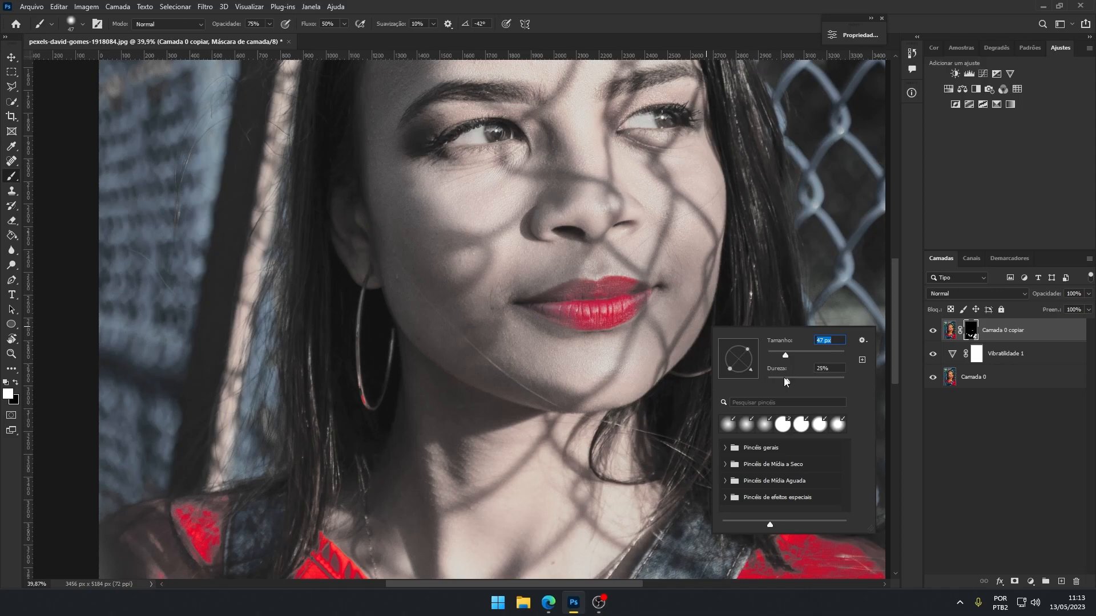
key(Tab)
click(252, 24)
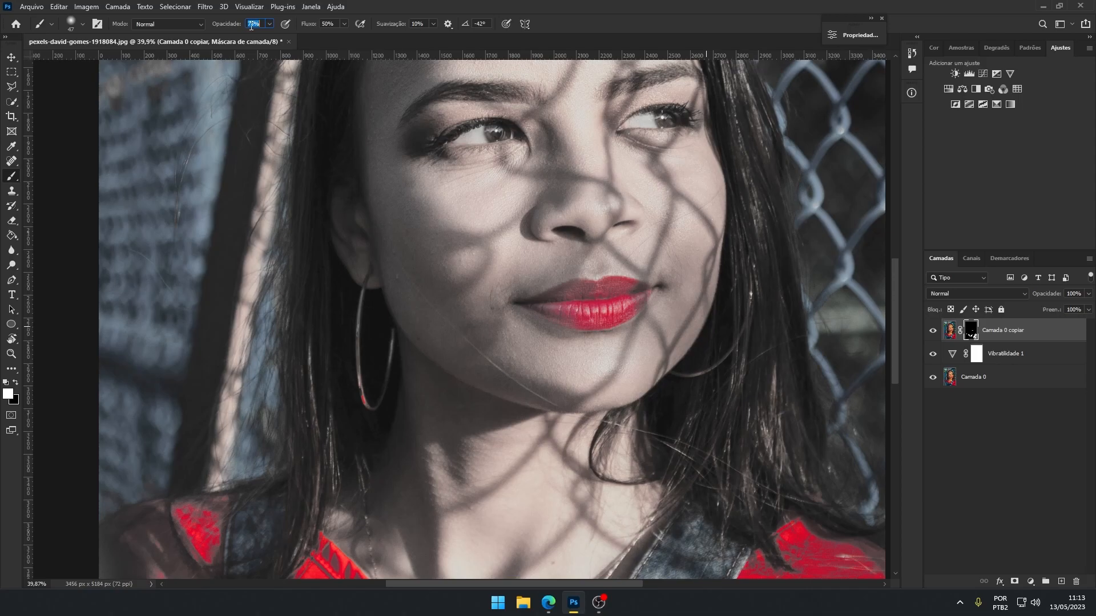
click(333, 25)
mouse_move(584, 293)
mouse_down()
mouse_move(525, 303)
mouse_move(573, 321)
mouse_move(528, 305)
mouse_move(572, 304)
mouse_move(554, 298)
mouse_move(599, 297)
mouse_move(587, 286)
mouse_move(612, 284)
mouse_move(645, 292)
mouse_move(633, 308)
mouse_move(644, 291)
mouse_move(597, 296)
mouse_up()
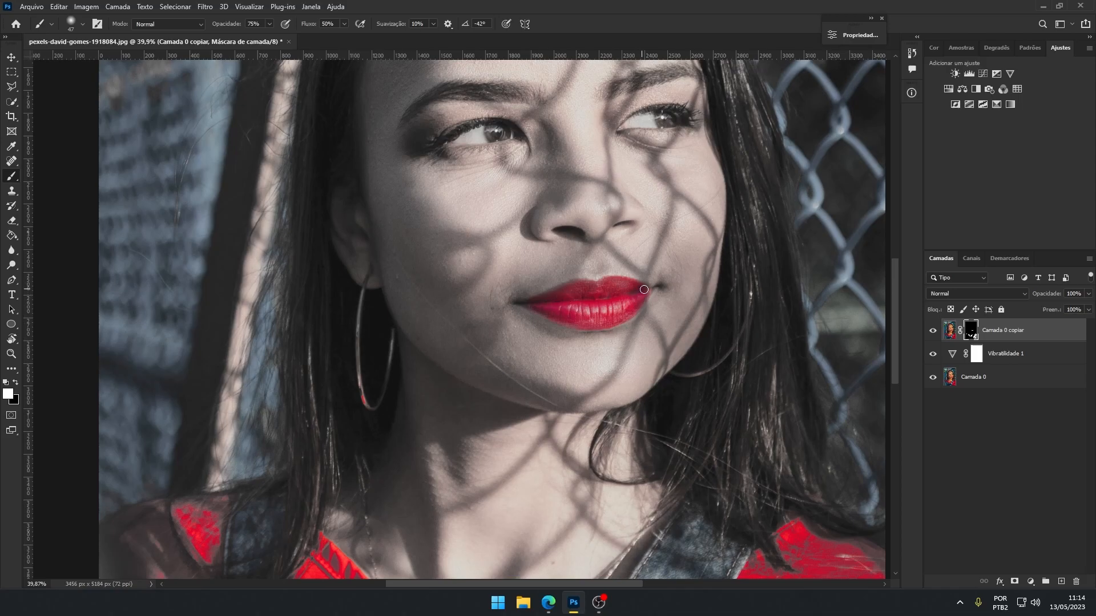
Step: Paint white on the same mask over the blouse's shadowed sleeve beside the denim strap, using a 187 px brush
scroll(564, 379, down, 2)
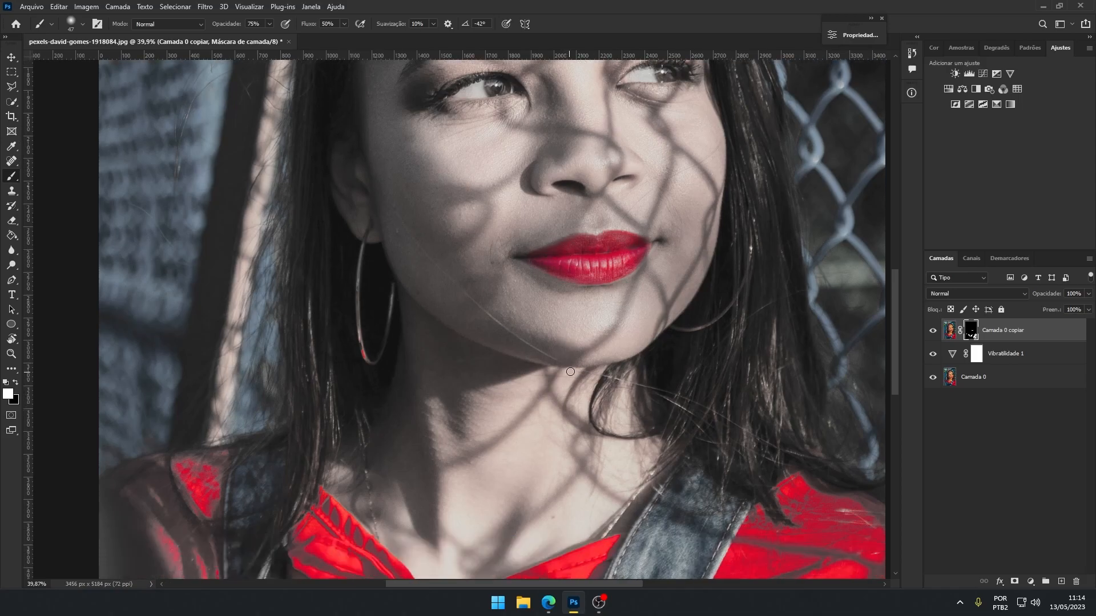
alt+scroll(568, 366, down, 1)
scroll(628, 400, down, 8)
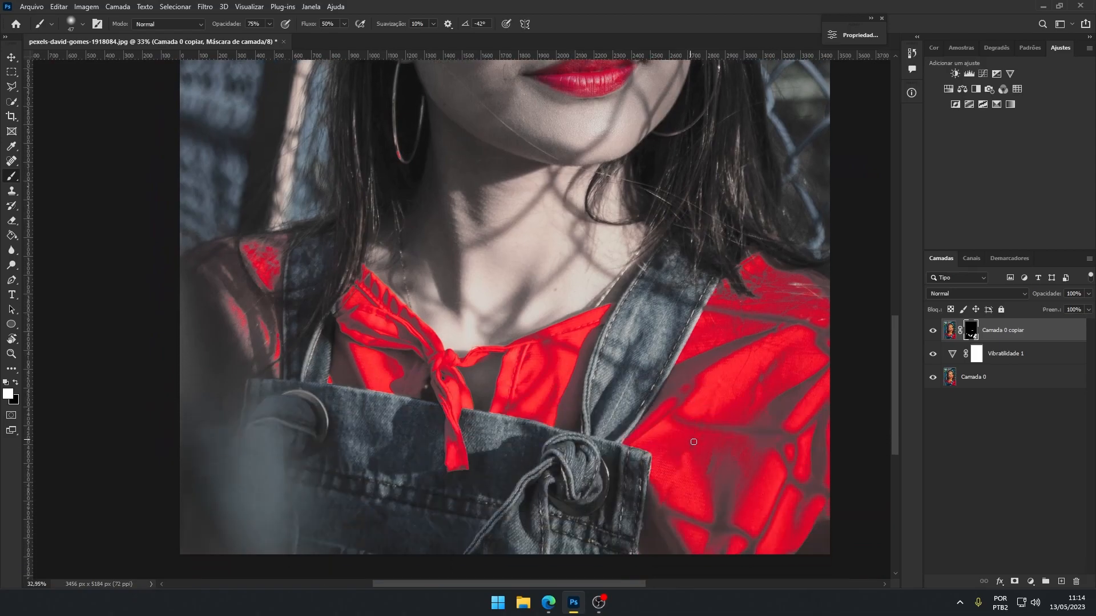
scroll(693, 442, down, 2)
right_click(737, 436)
drag(816, 412, 852, 413)
mouse_move(811, 331)
mouse_down()
mouse_move(775, 375)
mouse_move(811, 485)
mouse_move(818, 389)
mouse_move(822, 502)
mouse_move(805, 479)
mouse_move(736, 513)
mouse_move(714, 494)
mouse_move(739, 496)
mouse_up()
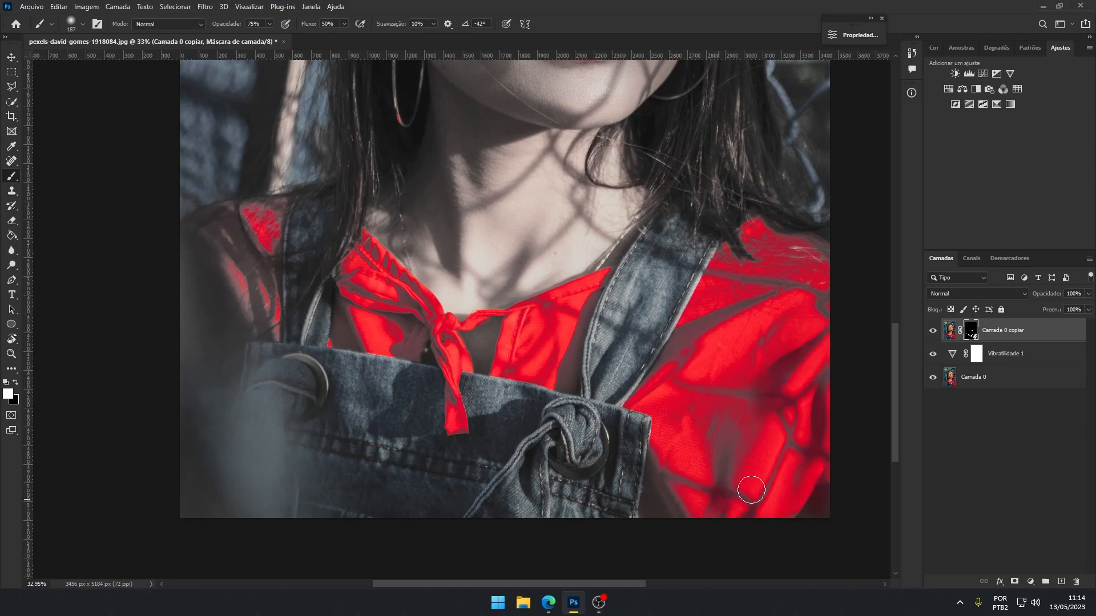
Step: Toggle the Vibratilidade 1 layer's visibility repeatedly to compare the selective colour effect with the original blouse colours
click(934, 355)
click(933, 355)
click(933, 356)
click(933, 355)
click(933, 355)
click(934, 355)
click(933, 355)
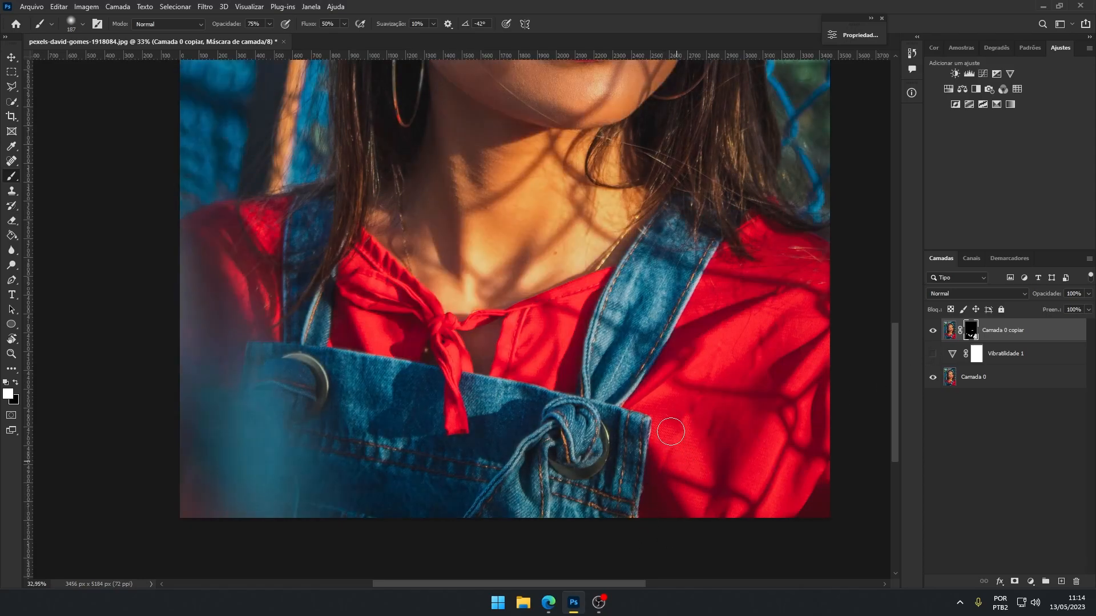
click(932, 355)
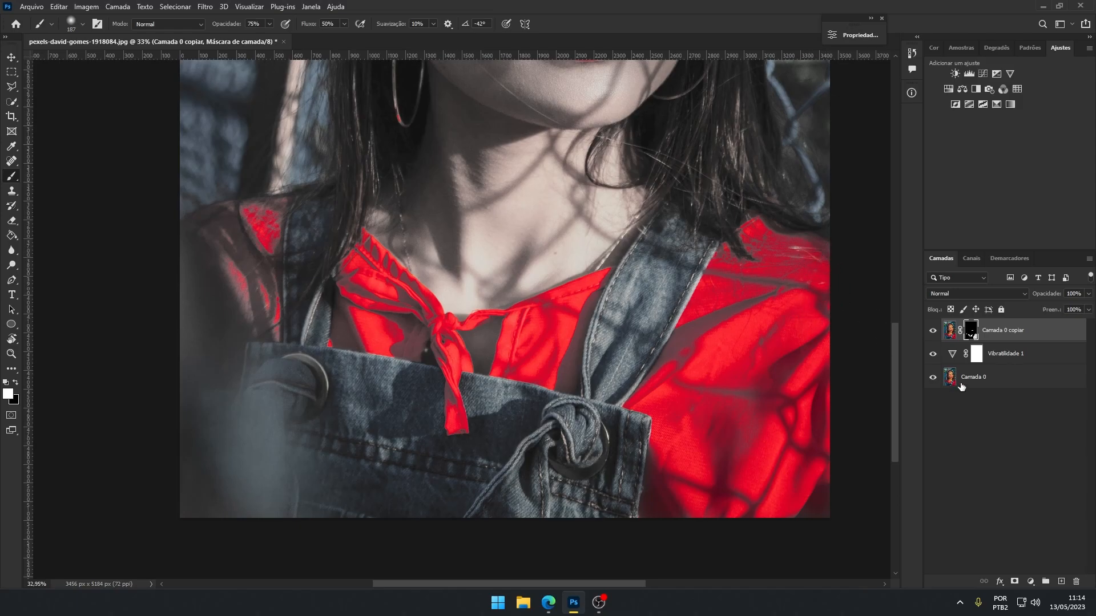
click(932, 354)
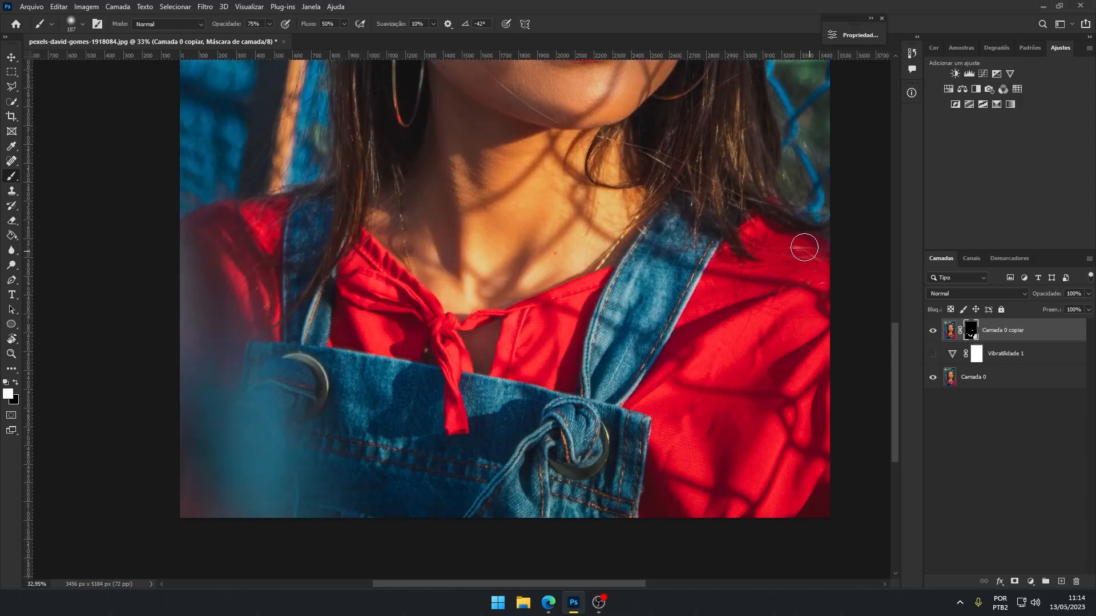
Step: Show the Vibratilidade 1 layer and paint white on the Camada 0 copiar mask over the desaturated patches of the blouse's shoulders and sleeves
click(933, 354)
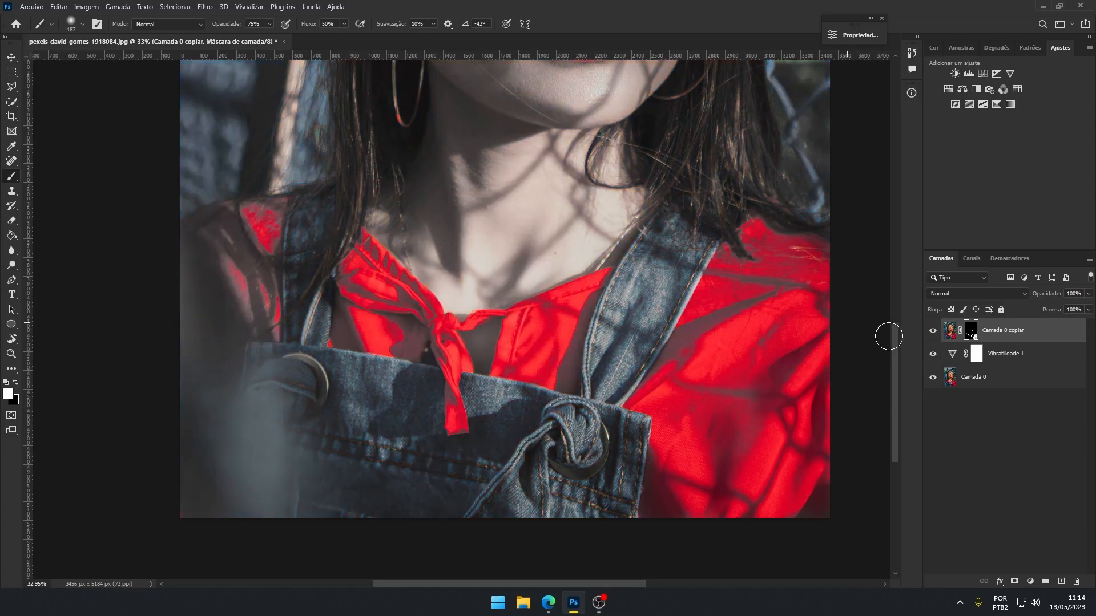
mouse_move(740, 274)
mouse_down()
mouse_move(730, 265)
mouse_move(754, 239)
mouse_move(753, 251)
mouse_up()
drag(723, 255, 725, 254)
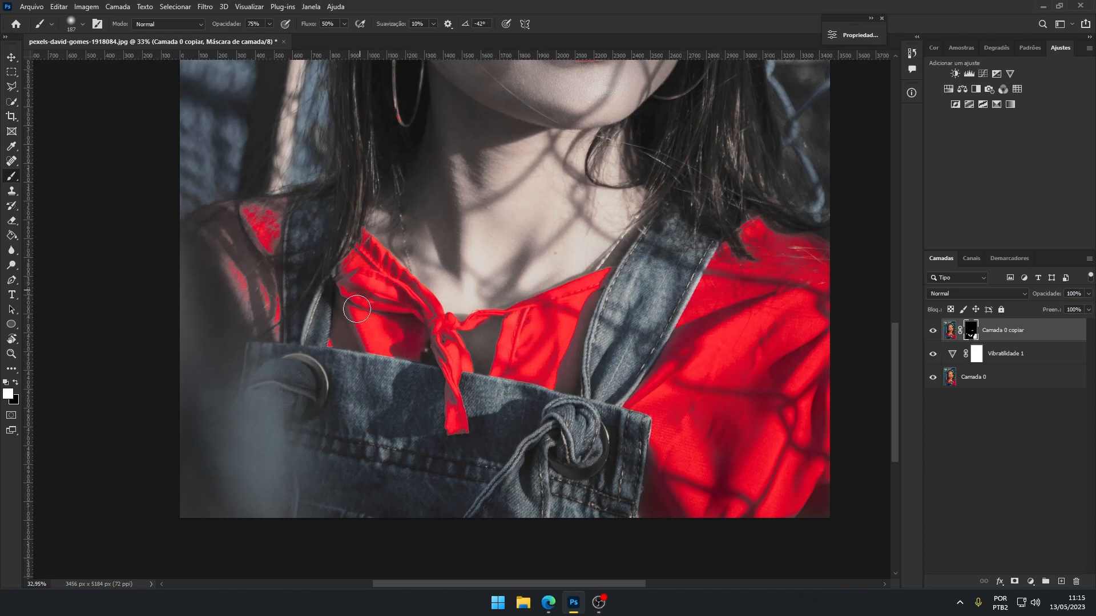
drag(206, 221, 254, 211)
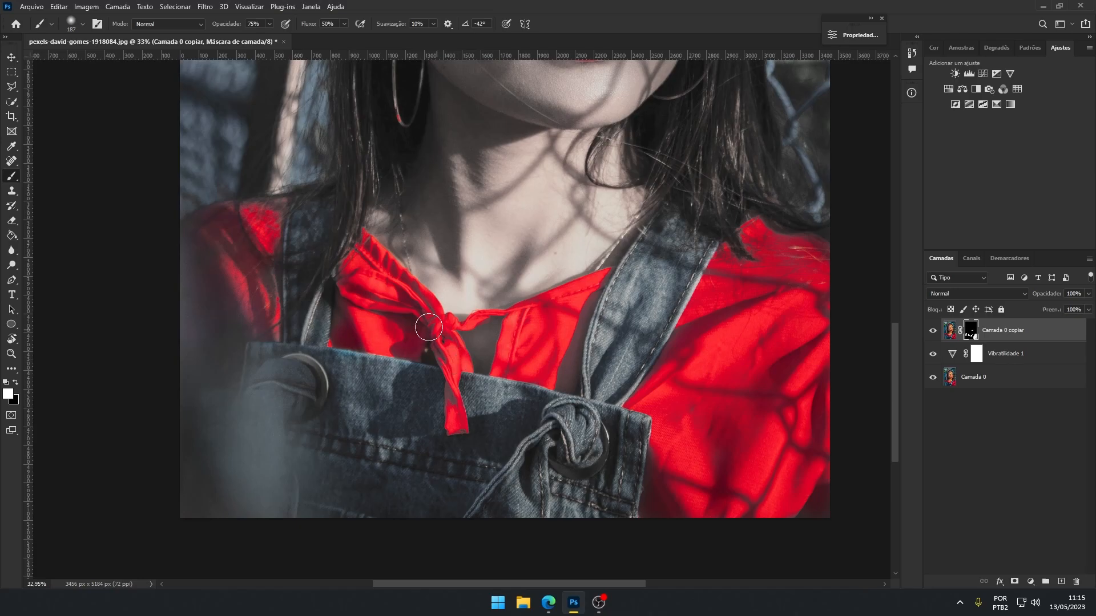
Step: Paint white on the Camada 0 copiar mask along the blouse's hanging tie below the knot, using a 55 px brush
right_click(433, 330)
key(Return)
scroll(434, 400, up, 4)
right_click(473, 382)
drag(543, 410, 547, 410)
key(Return)
mouse_move(464, 386)
mouse_down()
mouse_move(478, 451)
mouse_move(461, 447)
mouse_up()
scroll(474, 367, down, 4)
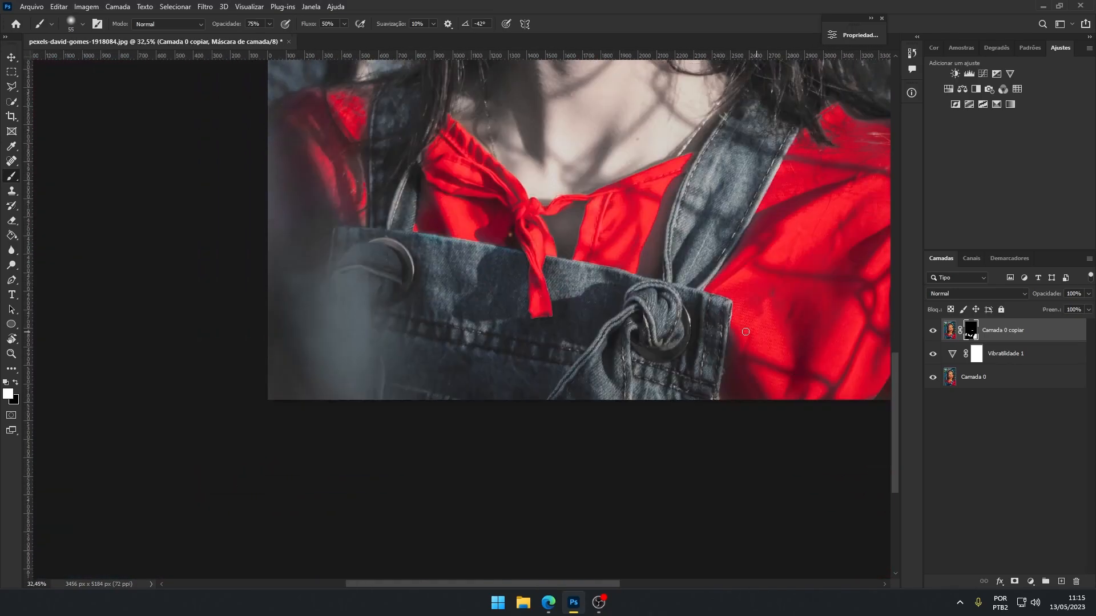
Step: Set the brush size to 118 px for the Camada 0 copiar mask
scroll(803, 336, down, 1)
drag(612, 584, 646, 584)
right_click(793, 360)
drag(856, 387, 864, 387)
key(Return)
Step: Examine the whole portrait, checking the colour on the lips and blouse against the desaturated skin, denim and background
scroll(789, 190, up, 1)
scroll(734, 168, up, 2)
scroll(475, 345, down, 3)
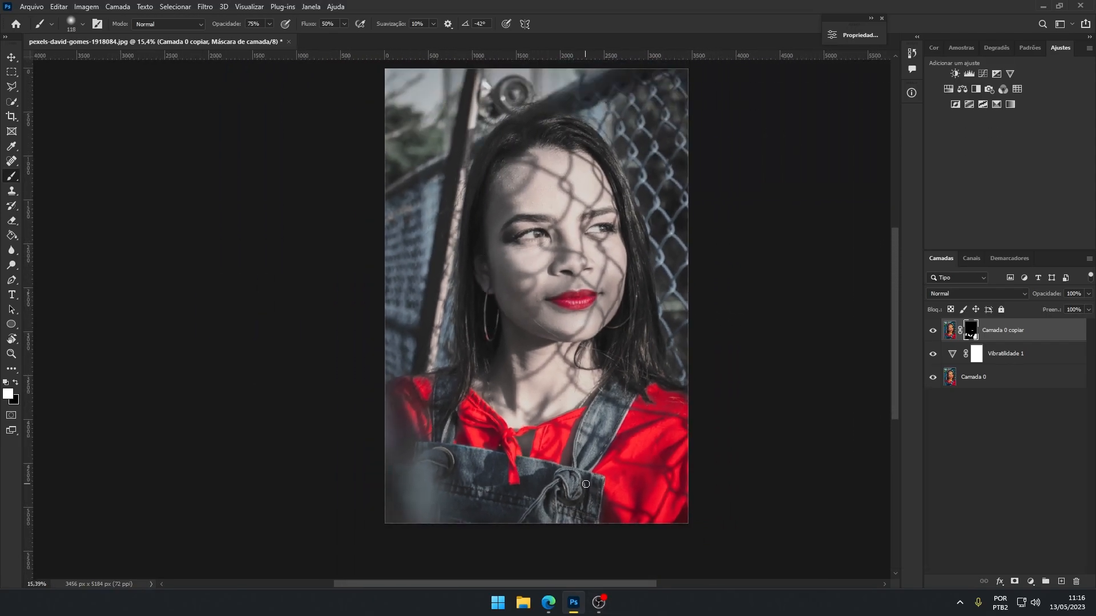
scroll(719, 403, up, 1)
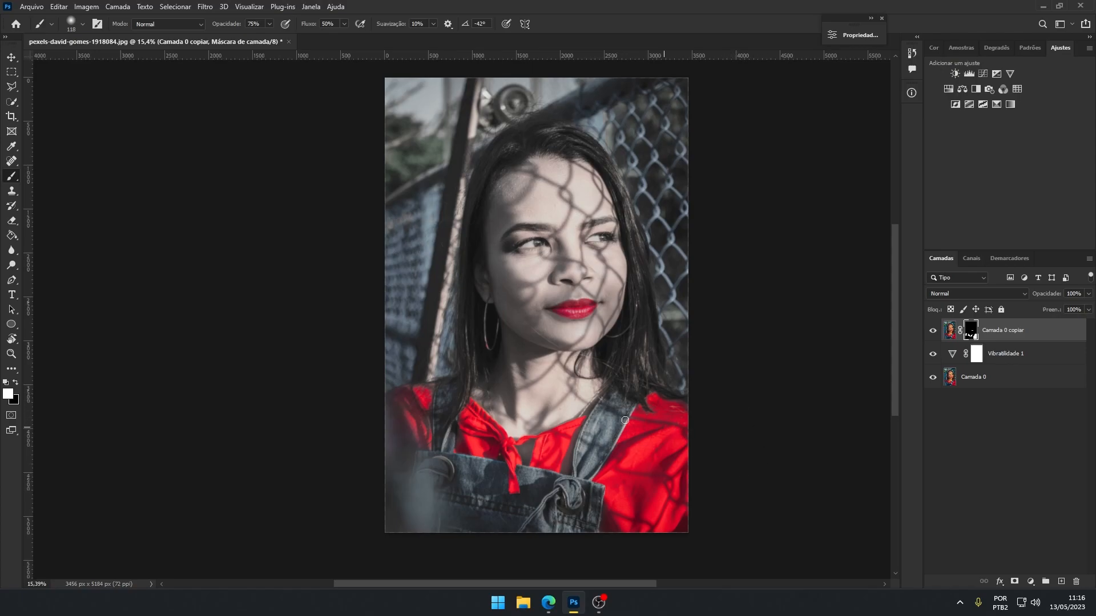
drag(612, 585, 624, 584)
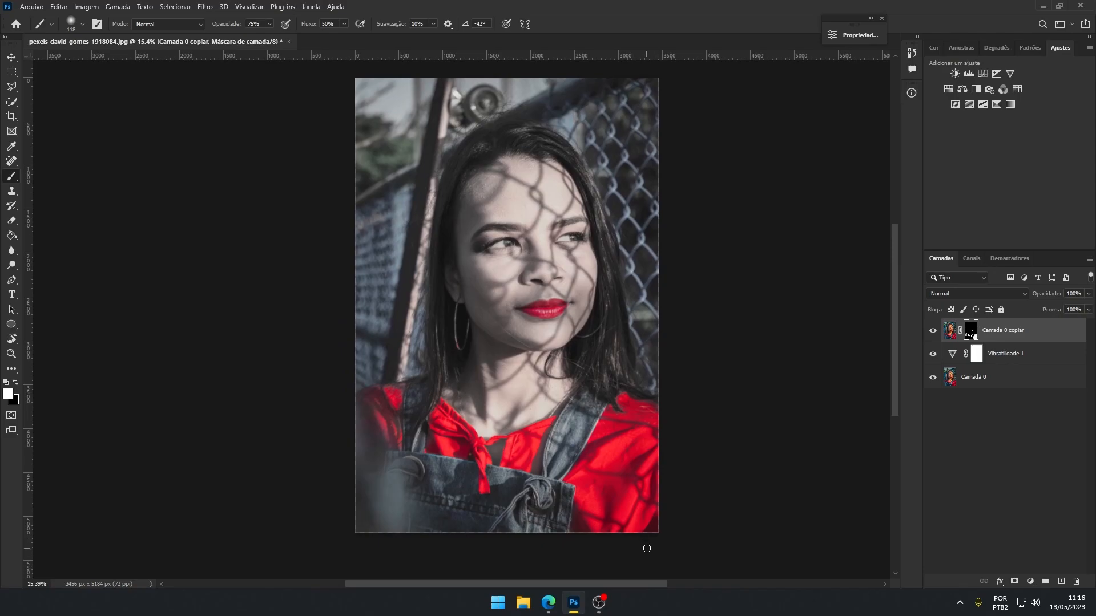
scroll(583, 485, up, 1)
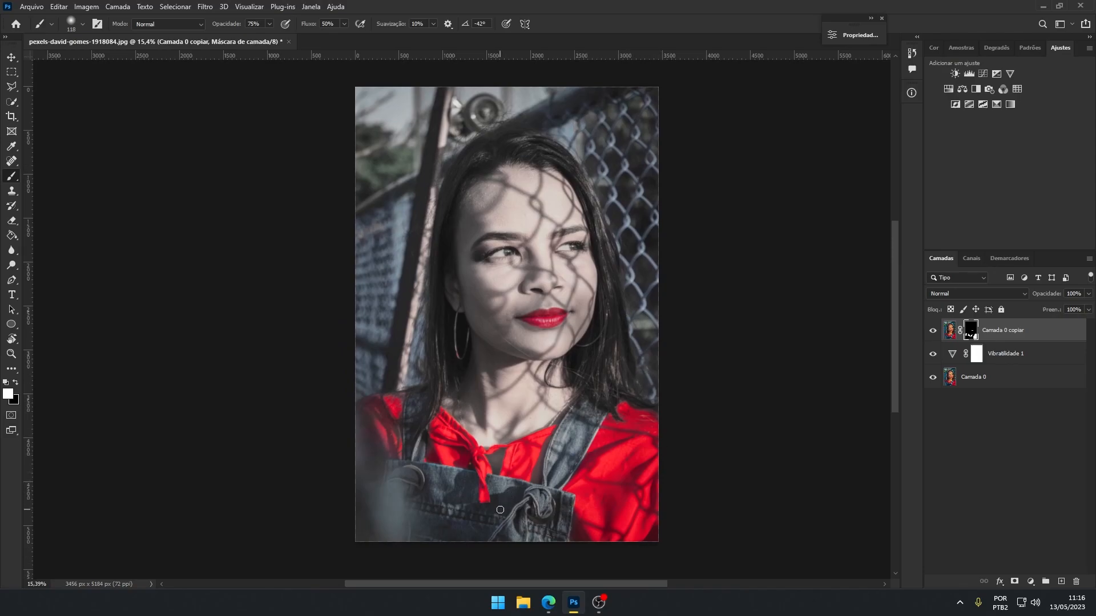
alt+scroll(537, 485, up, 2)
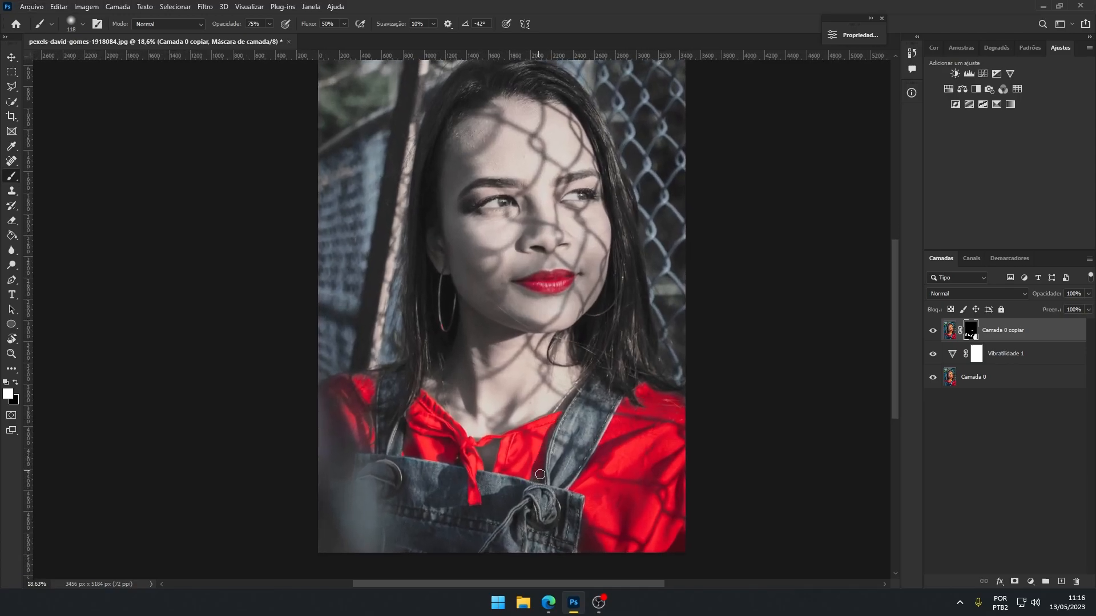
scroll(565, 448, up, 2)
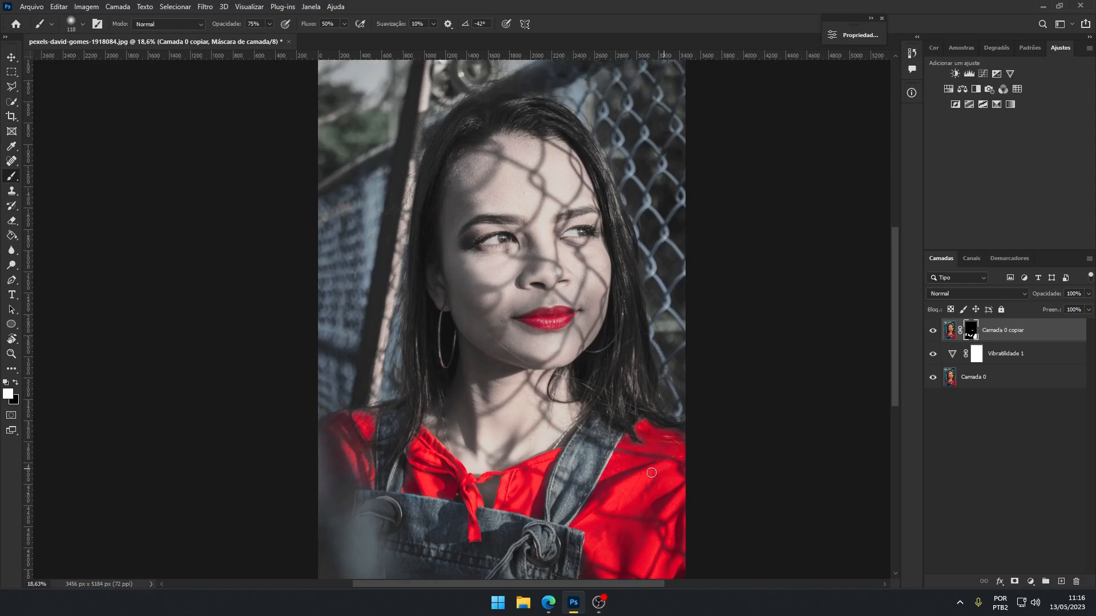
scroll(639, 462, down, 2)
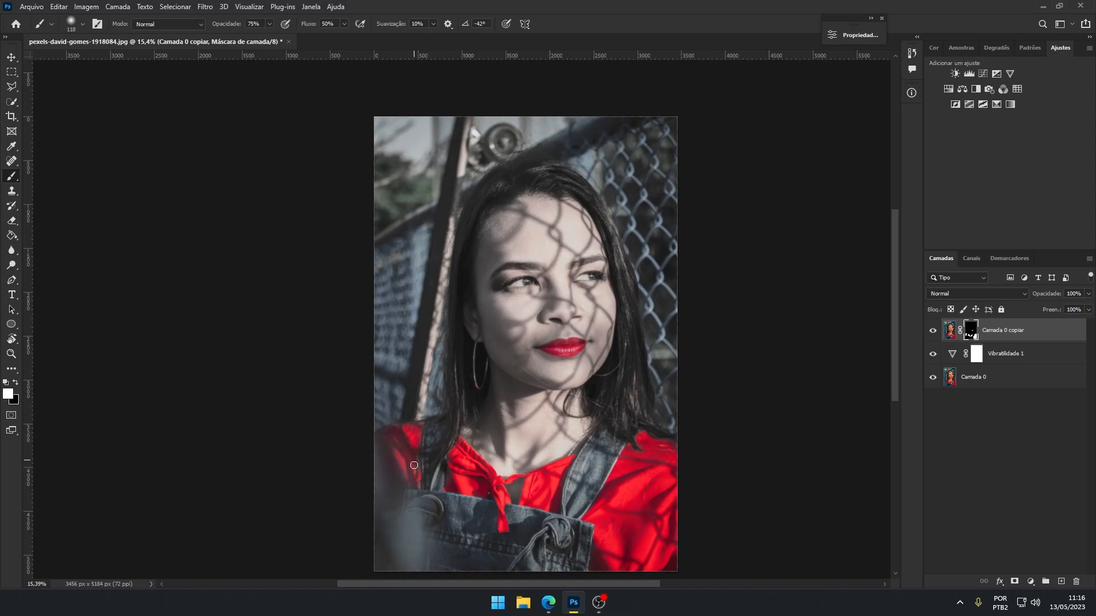
scroll(431, 427, down, 1)
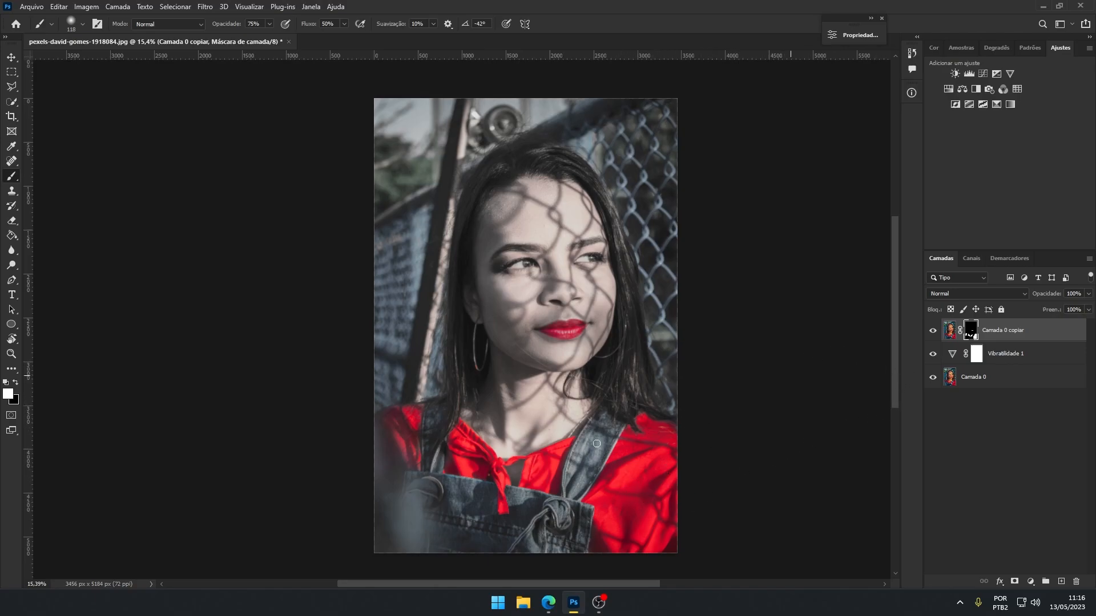
Step: Toggle the Vibratilidade 1 layer's visibility to compare the selective colour portrait with the full-colour photo, leaving the layer hidden
click(933, 354)
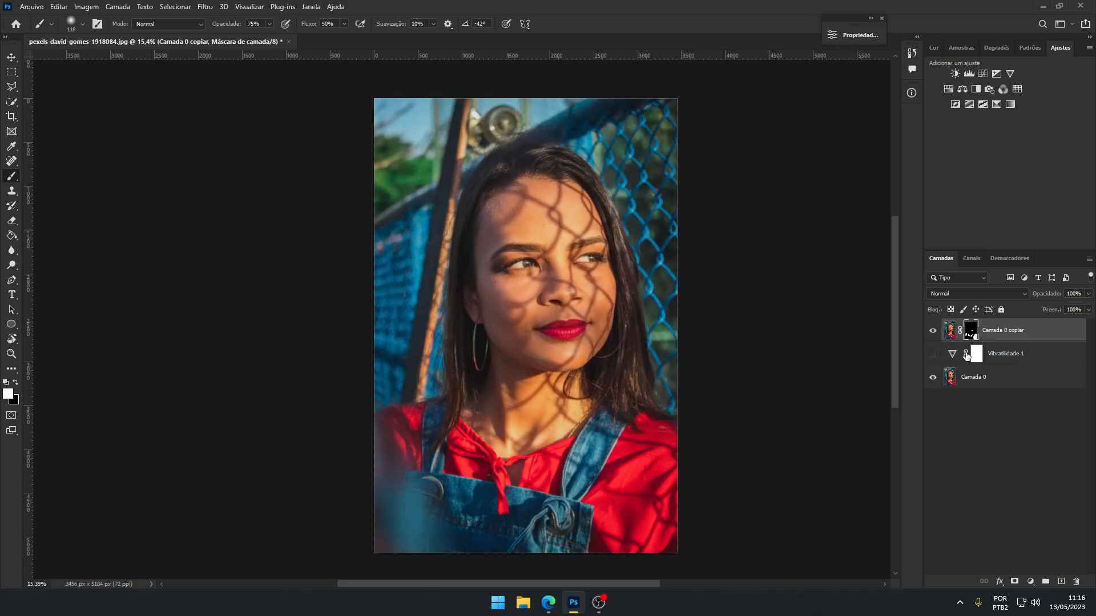
click(1034, 357)
click(932, 356)
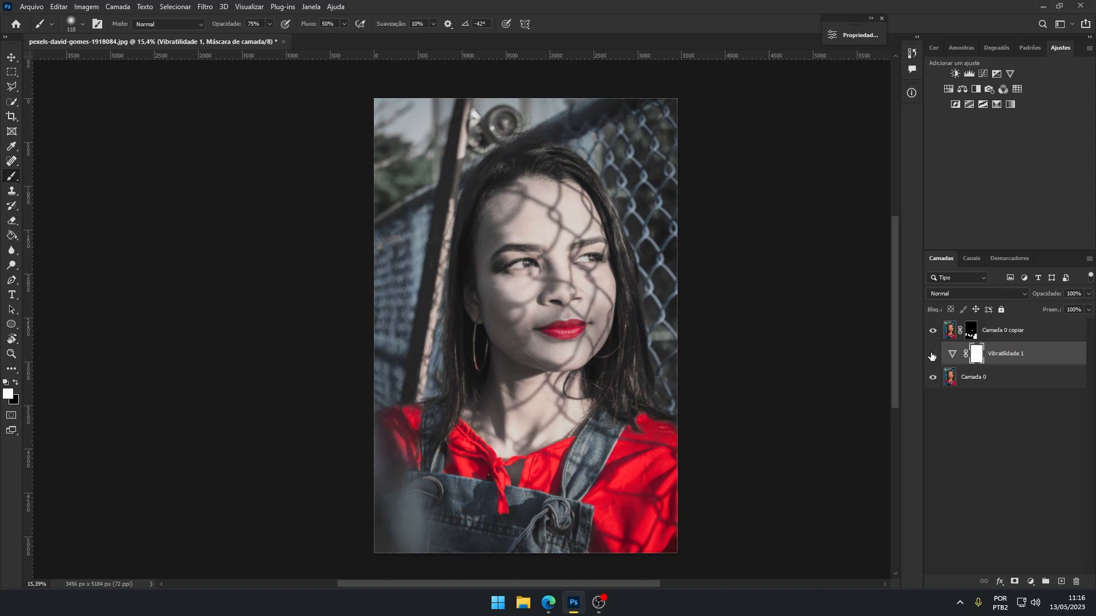
click(933, 356)
click(932, 356)
click(932, 356)
Step: Add a Preto-e-Branco adjustment layer directly above Camada 0, keeping the Padrão preset
click(998, 377)
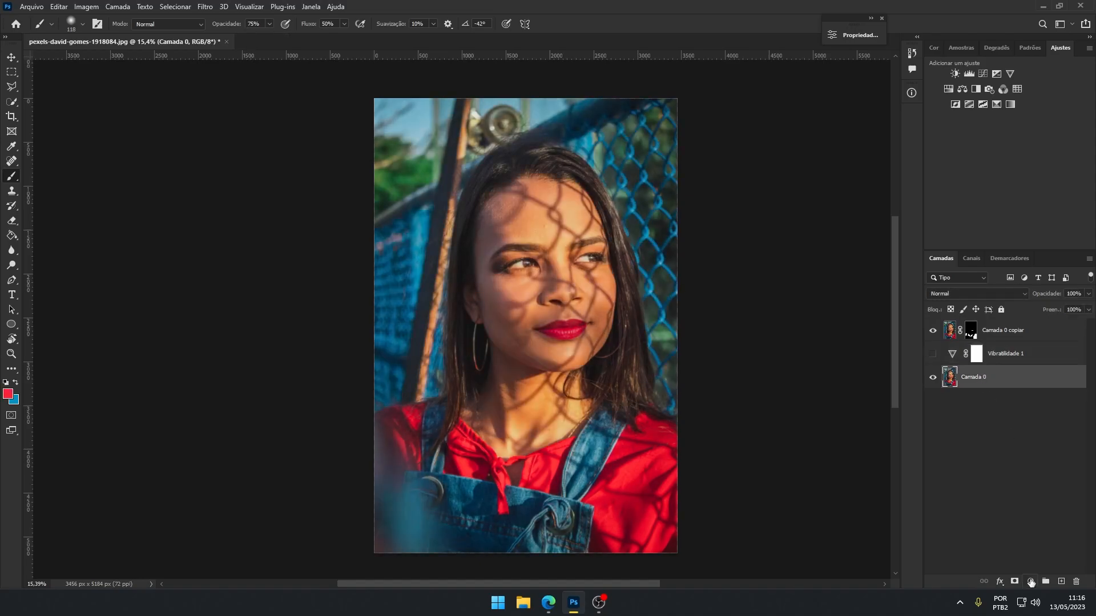
click(1030, 581)
click(1018, 492)
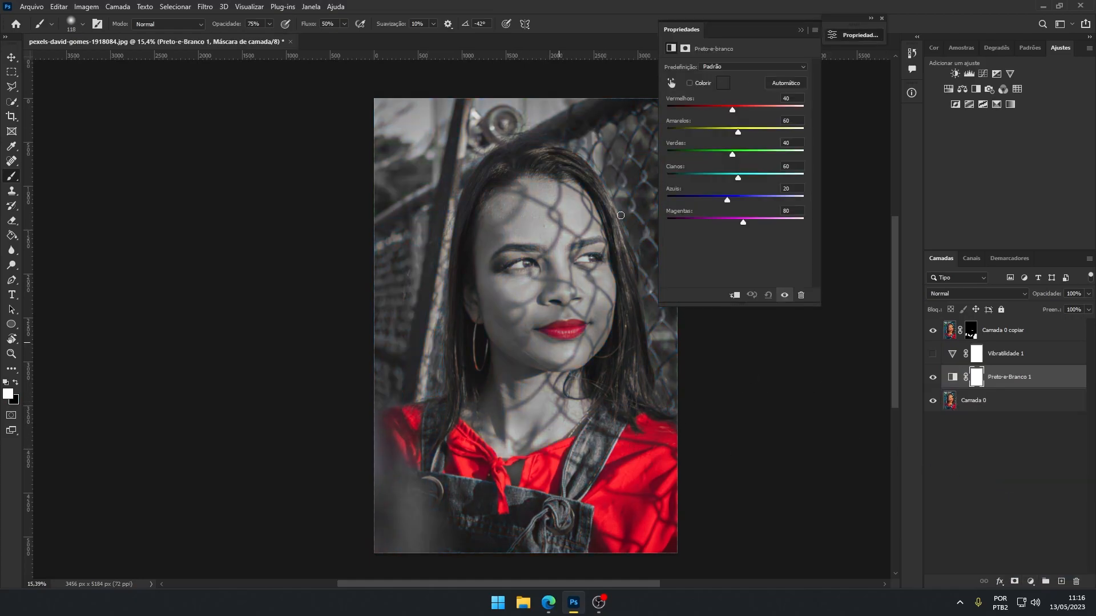
Step: Alternate the visibility of the Vibratilidade 1 and Preto-e-Branco 1 layers to compare the two desaturation looks
click(932, 354)
click(932, 377)
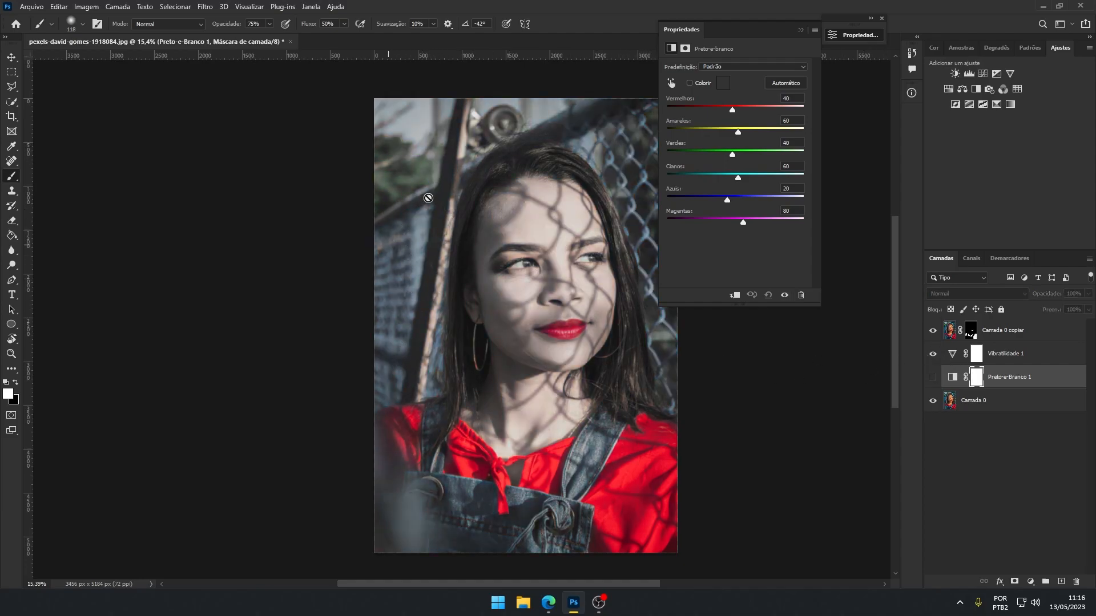
click(932, 354)
click(932, 376)
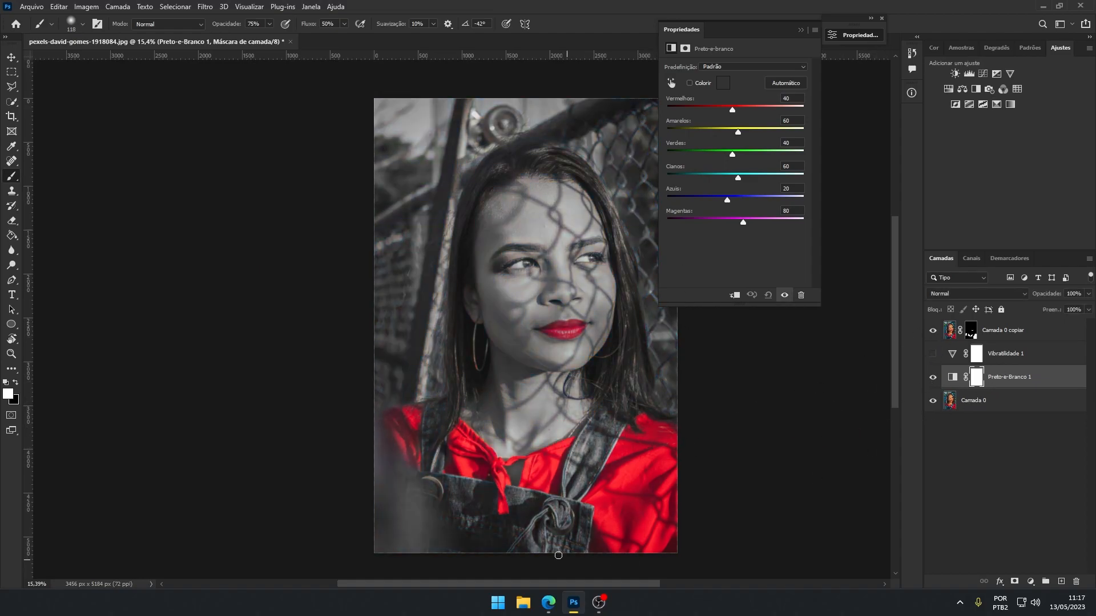
Step: Delete the Preto-e-Branco 1 layer with its mask, show Vibratilidade 1 again and collapse the layer properties
click(978, 406)
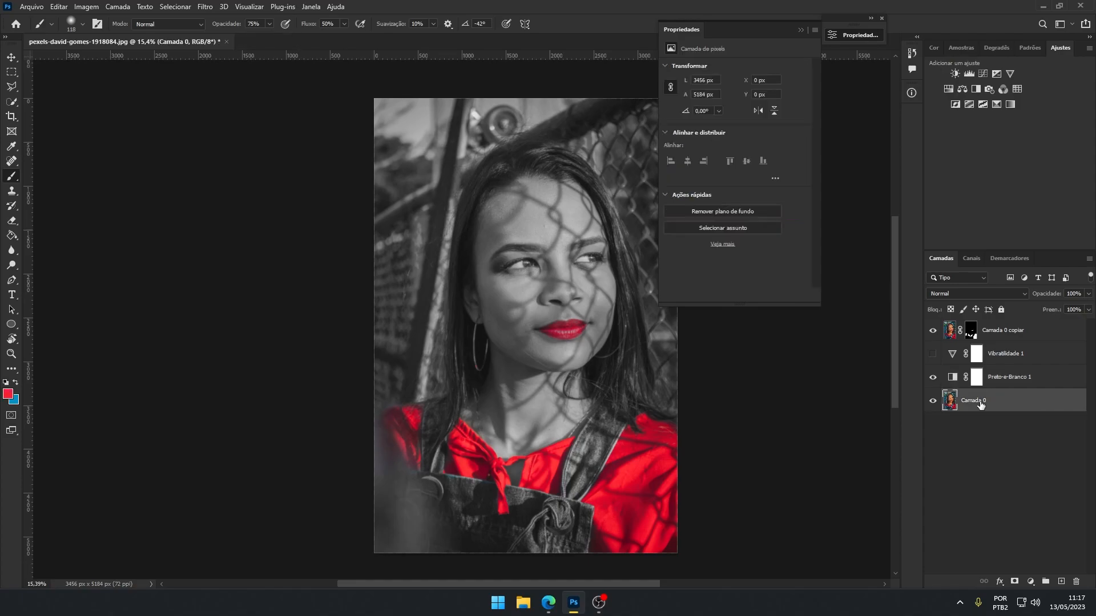
click(1009, 381)
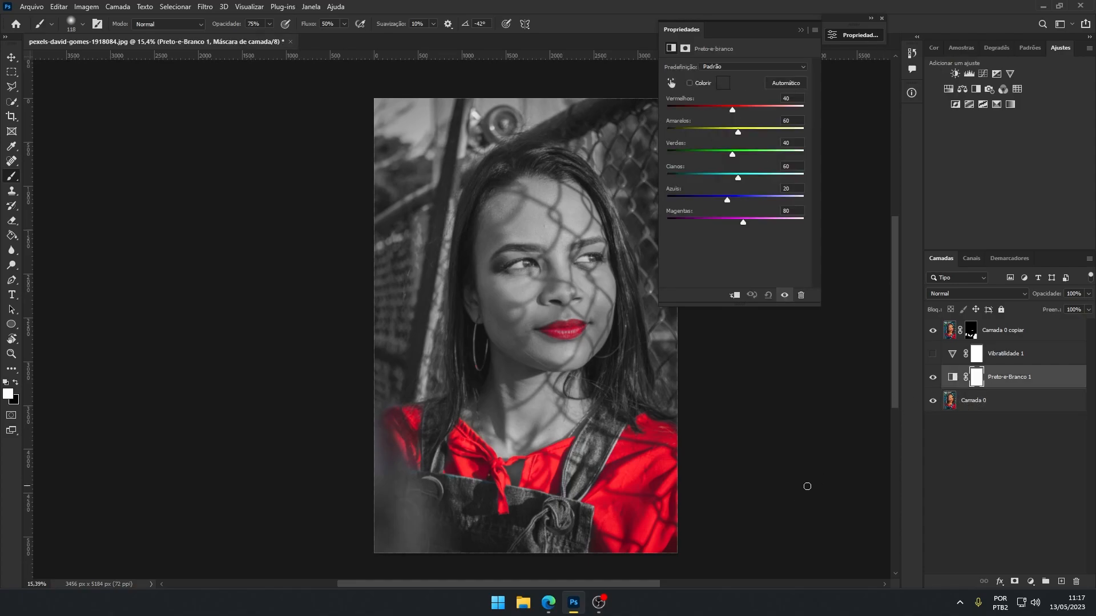
key(Delete)
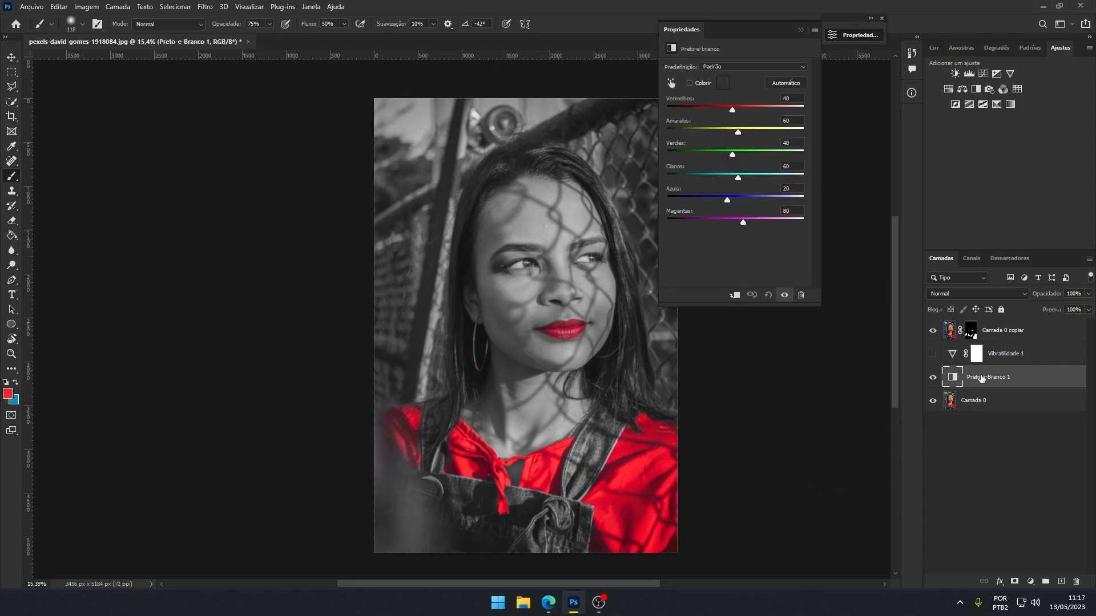
key(Delete)
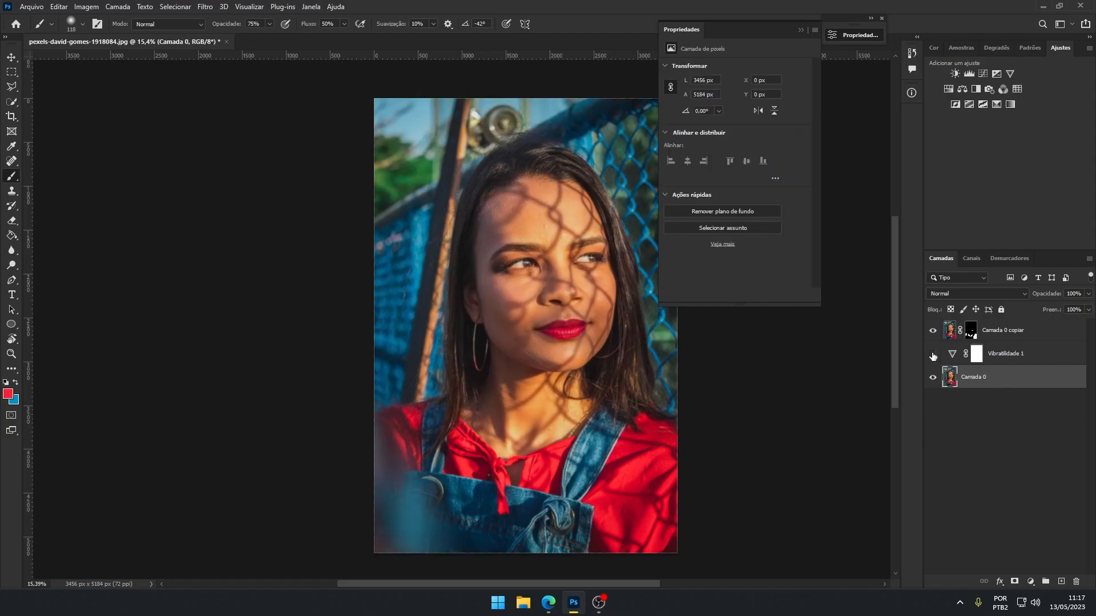
click(933, 354)
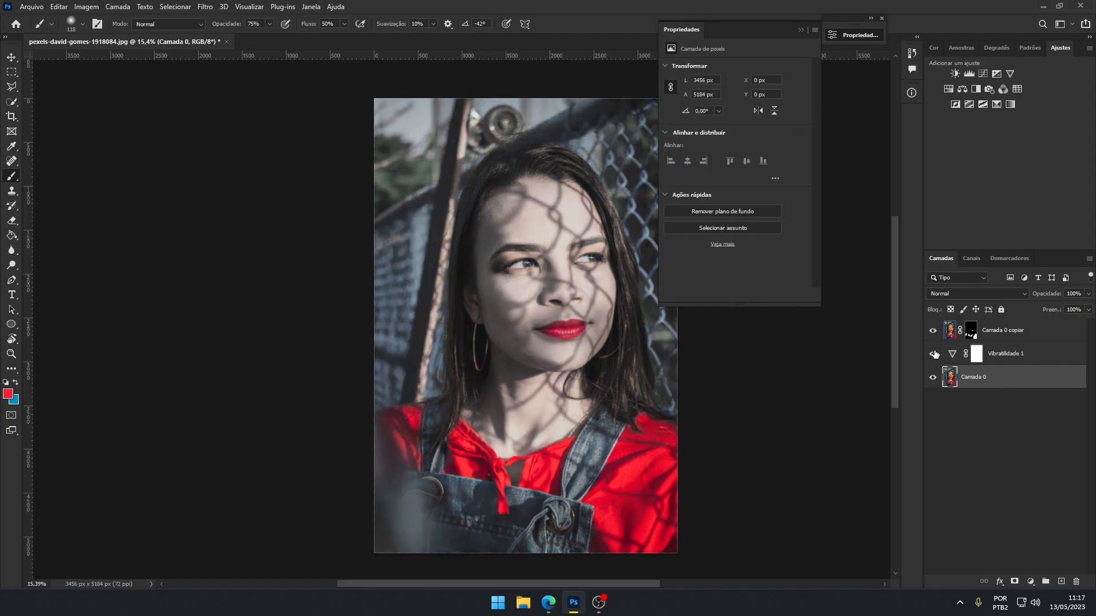
click(801, 30)
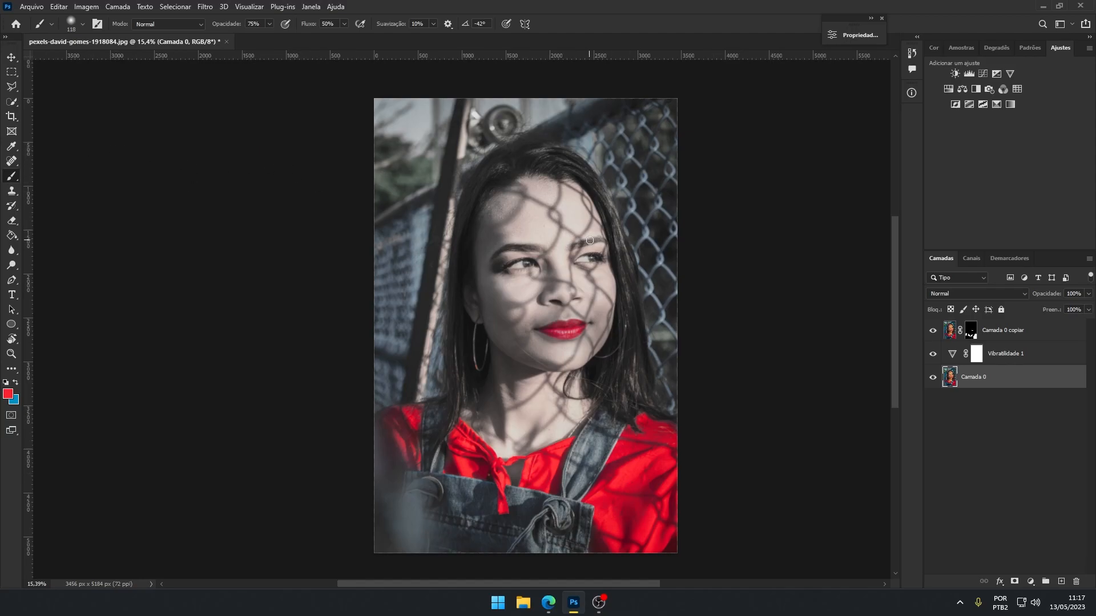
Step: Configure the brush to 181 px size, 0% hardness, 71% opacity and 60% flow
right_click(590, 240)
drag(699, 271, 718, 293)
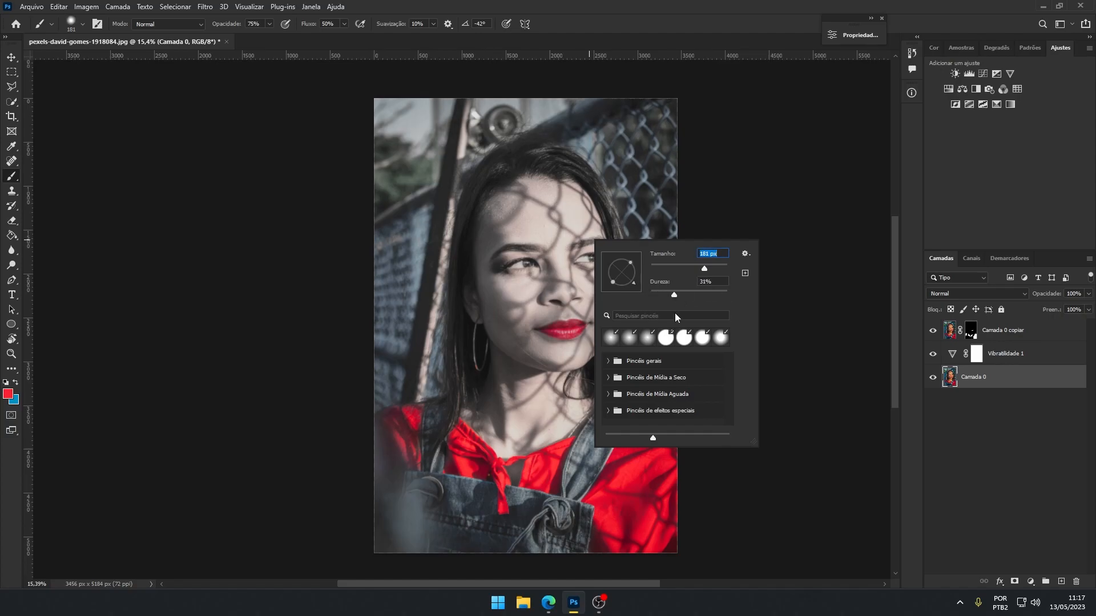
drag(700, 317, 644, 305)
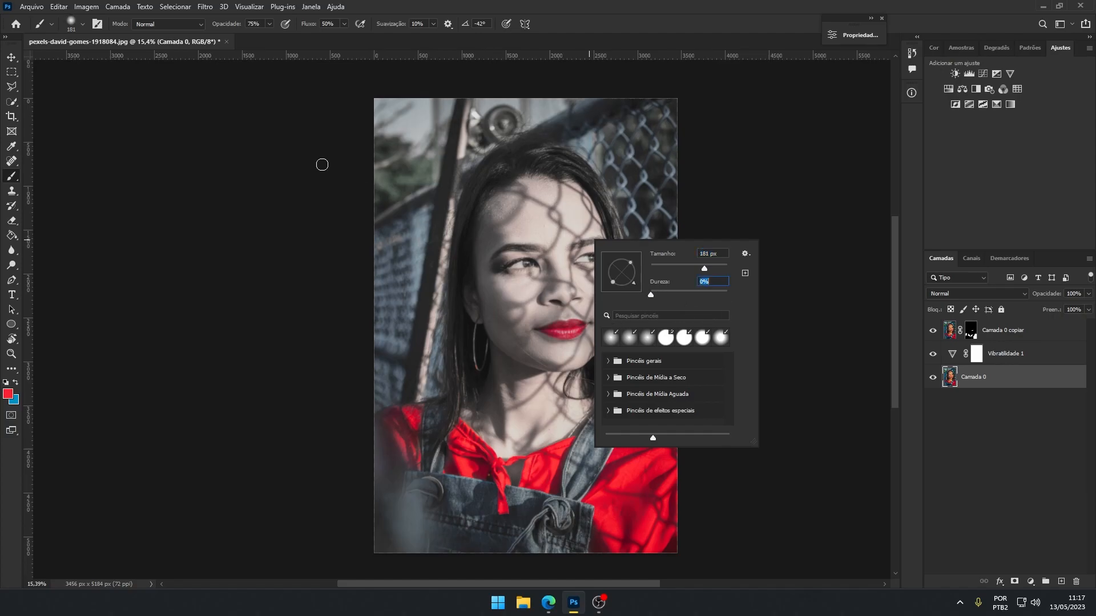
click(227, 25)
drag(227, 27, 225, 26)
drag(304, 27, 310, 29)
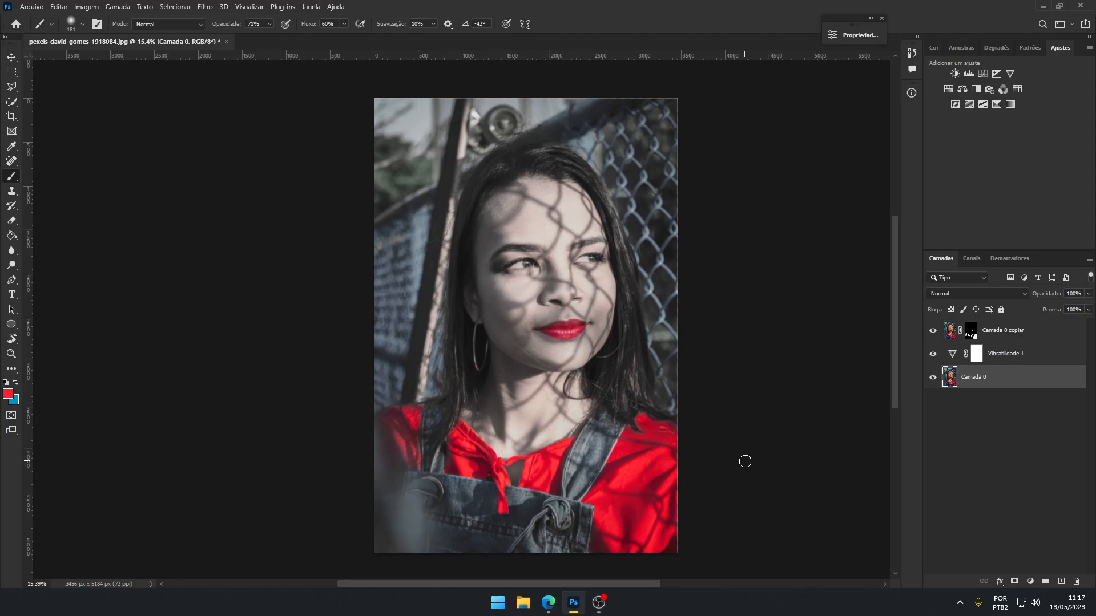
scroll(745, 463, down, 1)
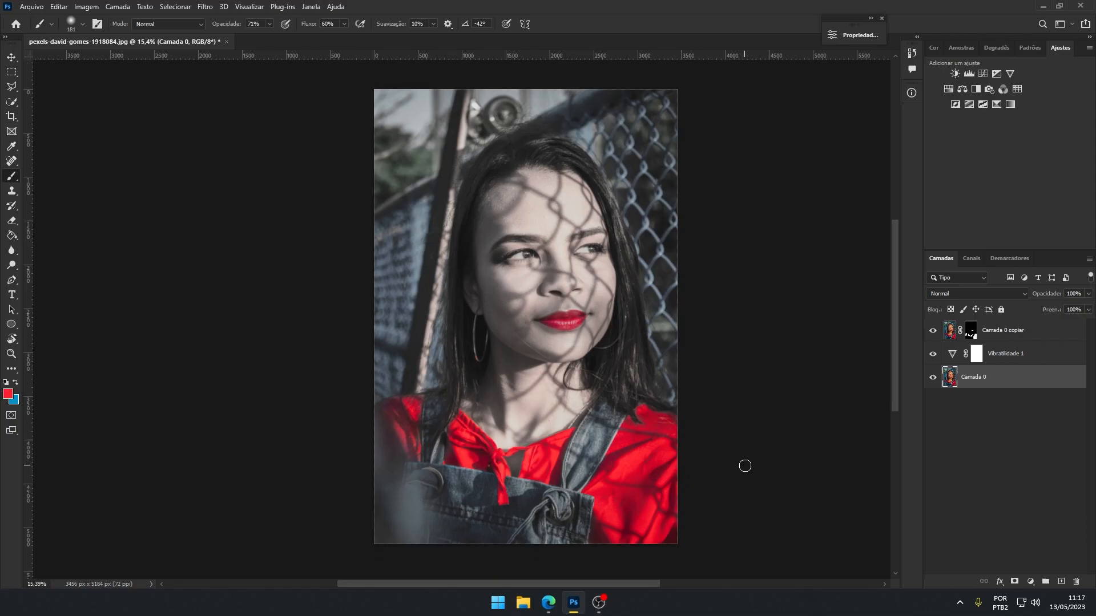